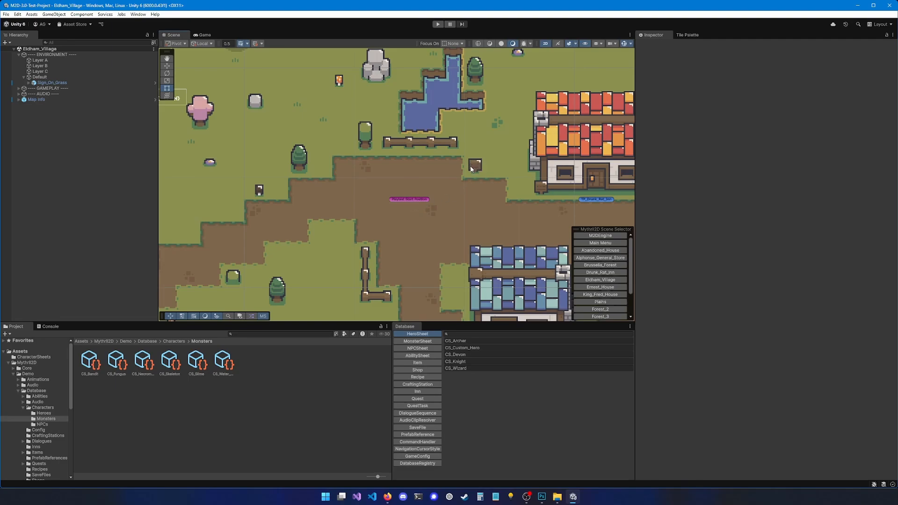
Open the tile palette and switch its brush to GameObject Brush
{"action": "left_click", "coordinate": [270, 350]}
{"action": "left_click", "coordinate": [683, 35]}
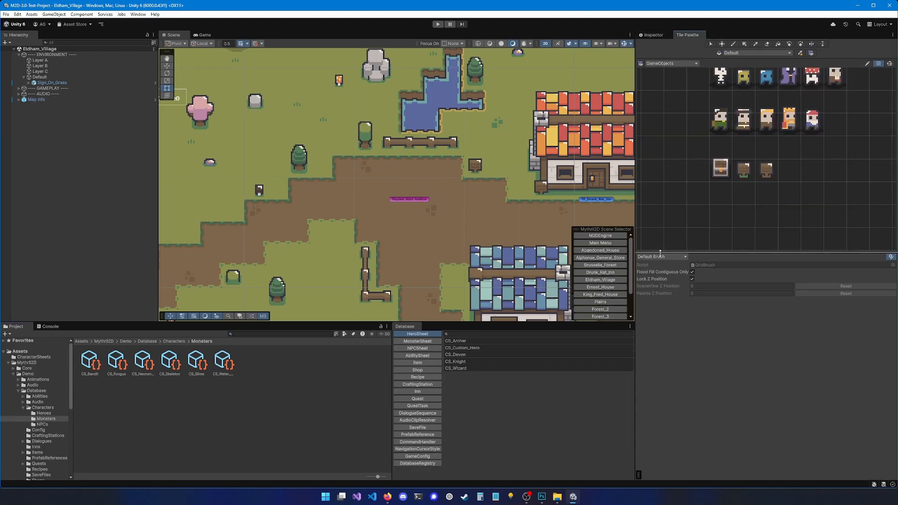
{"action": "left_click", "coordinate": [661, 257]}
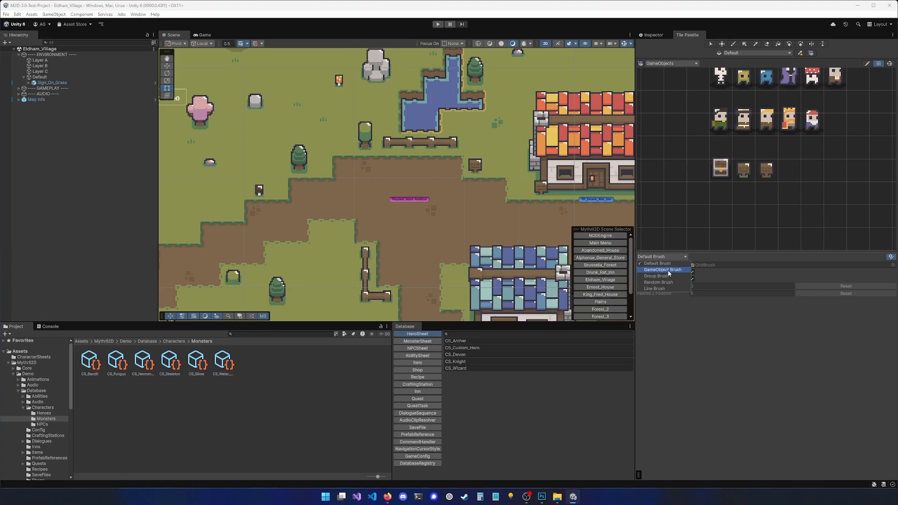
{"action": "left_click", "coordinate": [669, 270]}
Paint a chest from the GameObjects palette onto the Default target, on the dirt path below the horizontal fence
{"action": "left_click", "coordinate": [724, 174]}
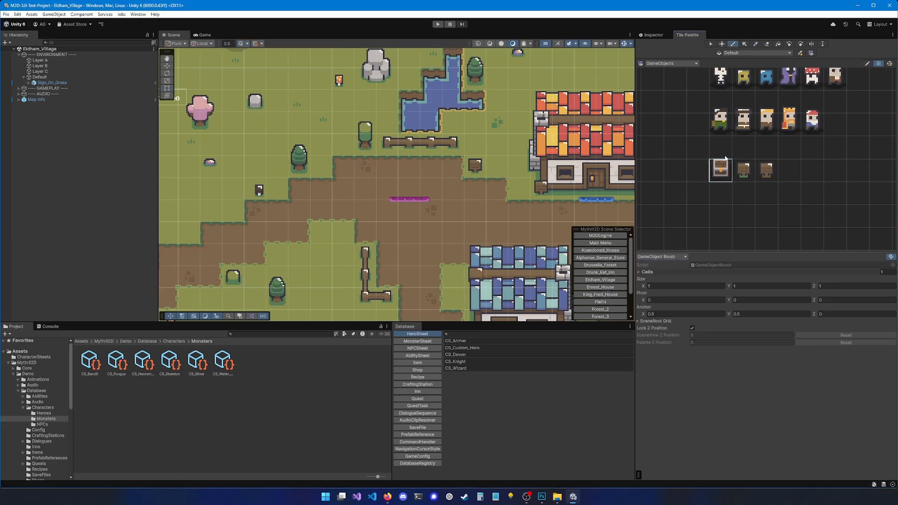
{"action": "left_click", "coordinate": [739, 54]}
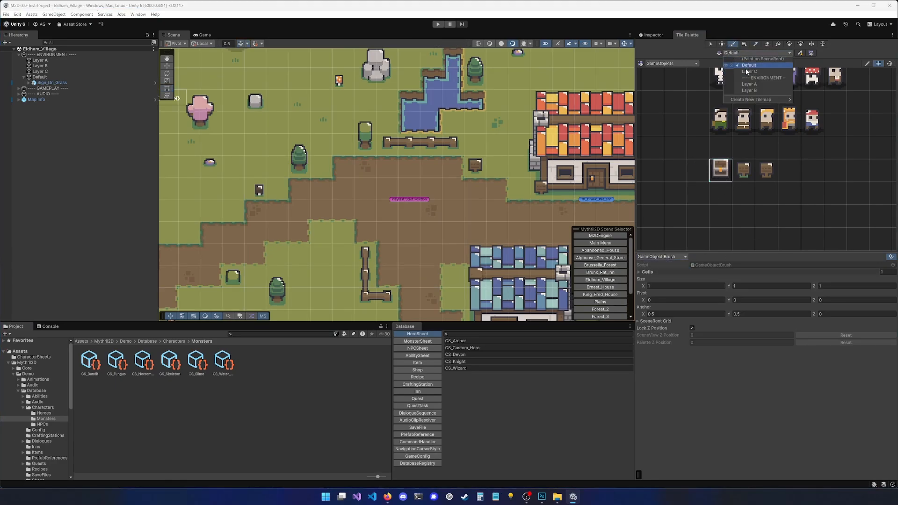
{"action": "left_click", "coordinate": [747, 67]}
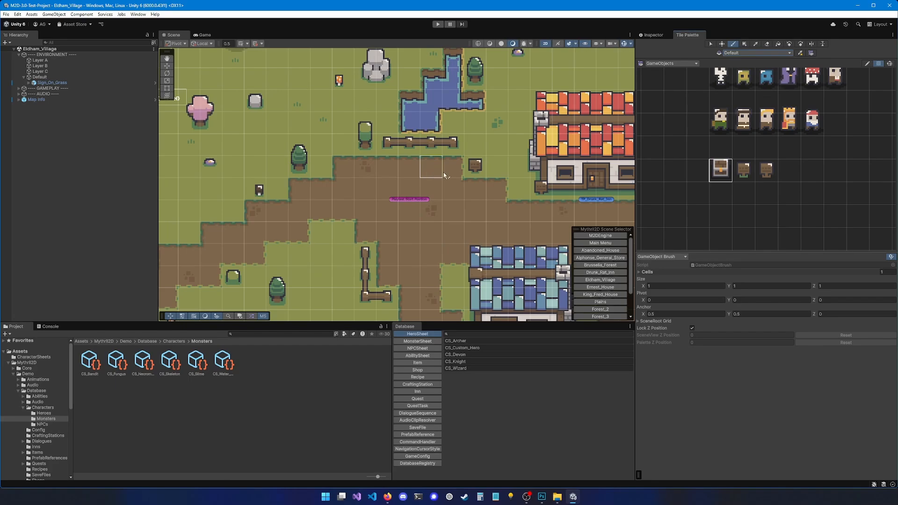
{"action": "left_click", "coordinate": [414, 174]}
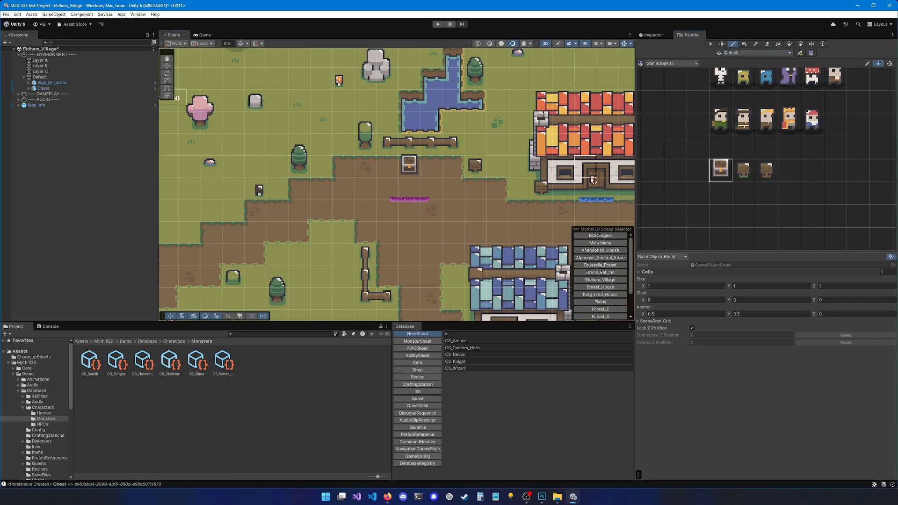
Run the game and walk the hero around the chest and over to the nearby sign and back
{"action": "left_click", "coordinate": [438, 24]}
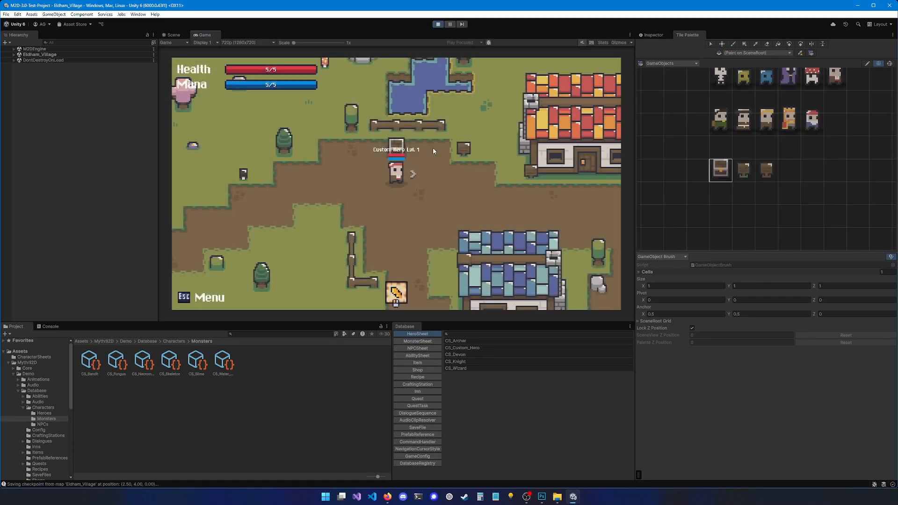
{"action": "key", "text": "d"}
{"action": "key", "text": "w"}
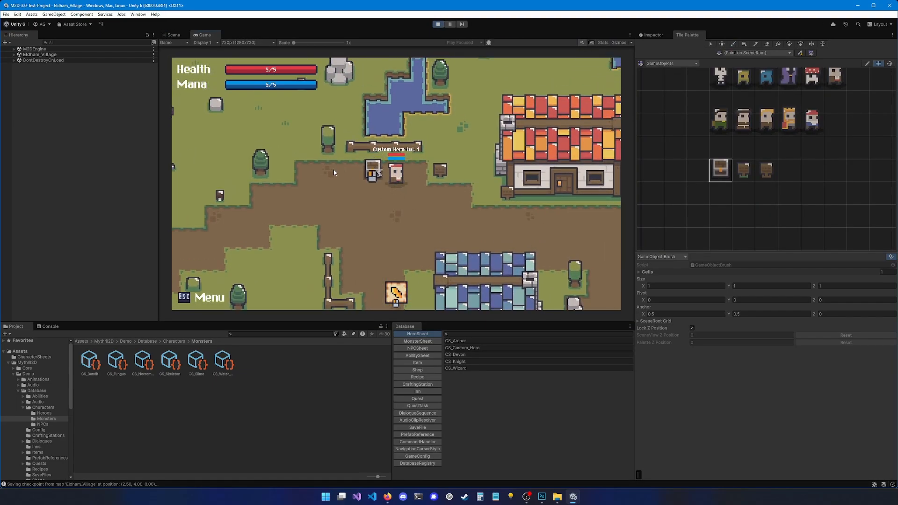
{"action": "key", "text": "w"}
{"action": "key", "text": "a"}
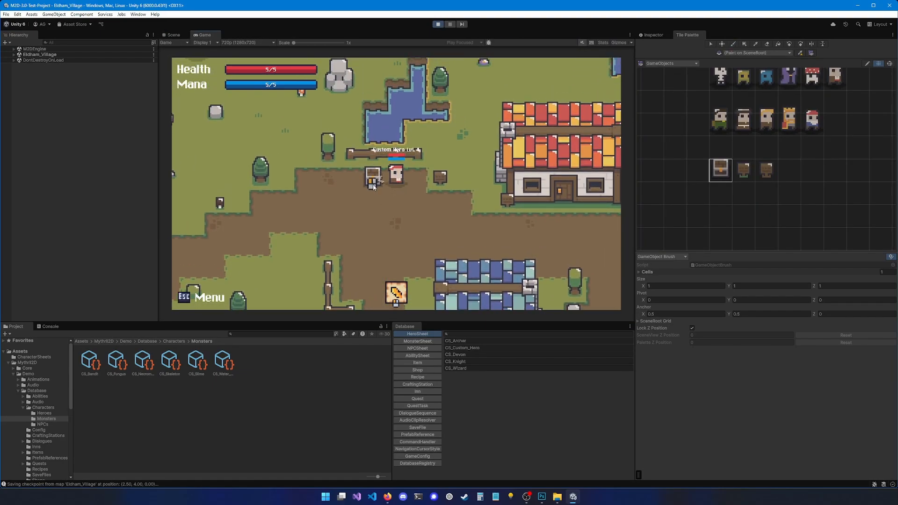
{"action": "key", "text": "d"}
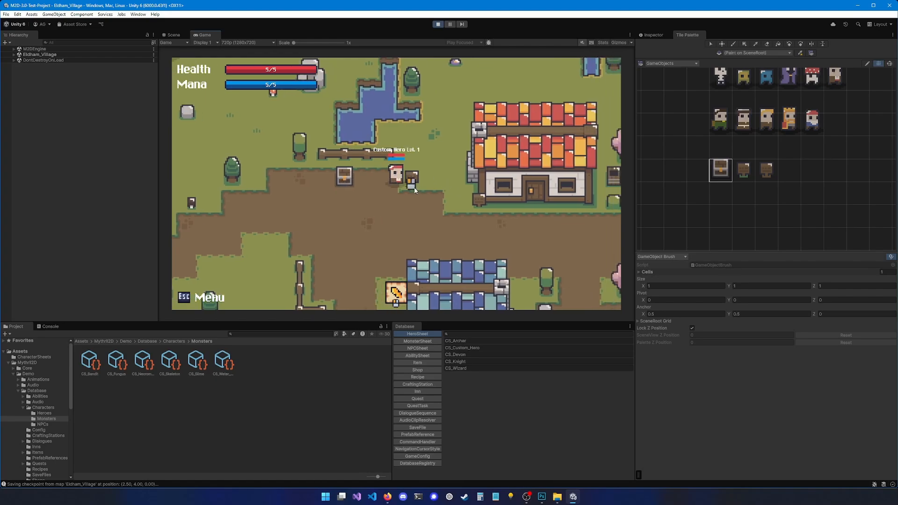
{"action": "key", "text": "a"}
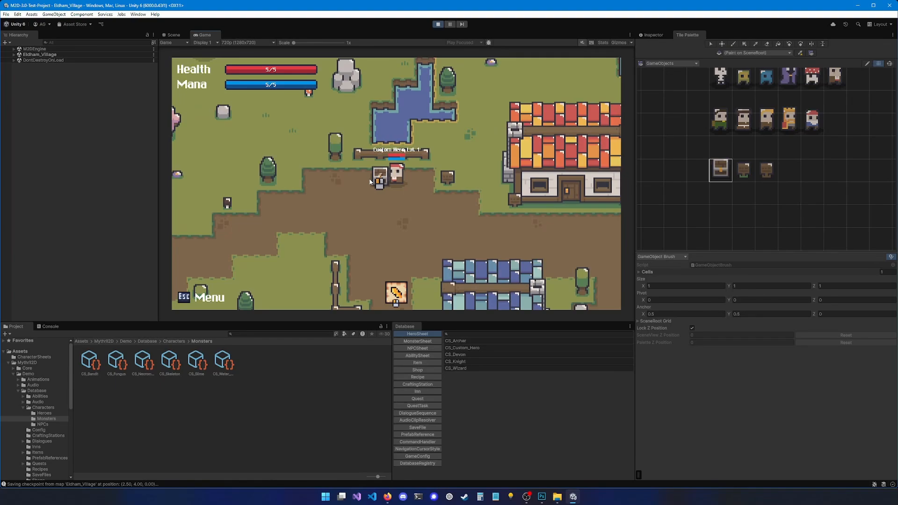
Open the chest in the running game, dismiss its dialogue and stop play mode
{"action": "left_click", "coordinate": [369, 177]}
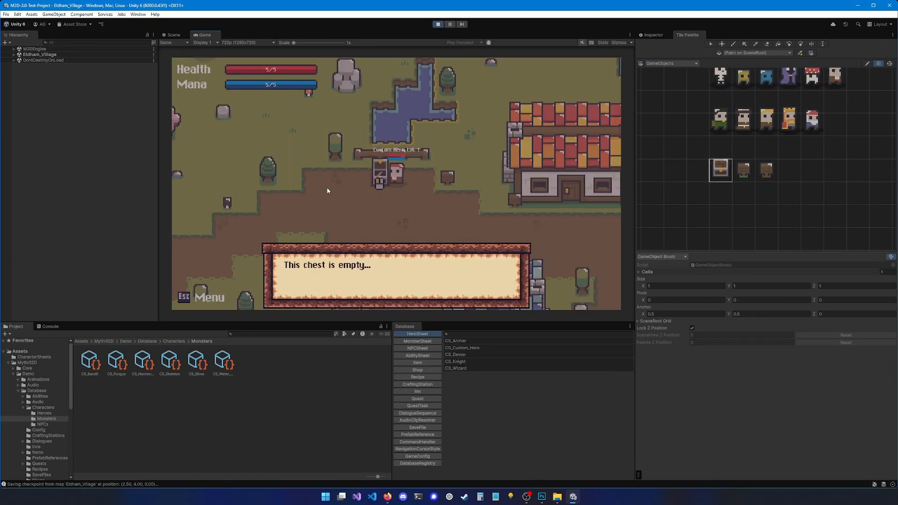
{"action": "left_click", "coordinate": [410, 184]}
{"action": "key", "text": "s"}
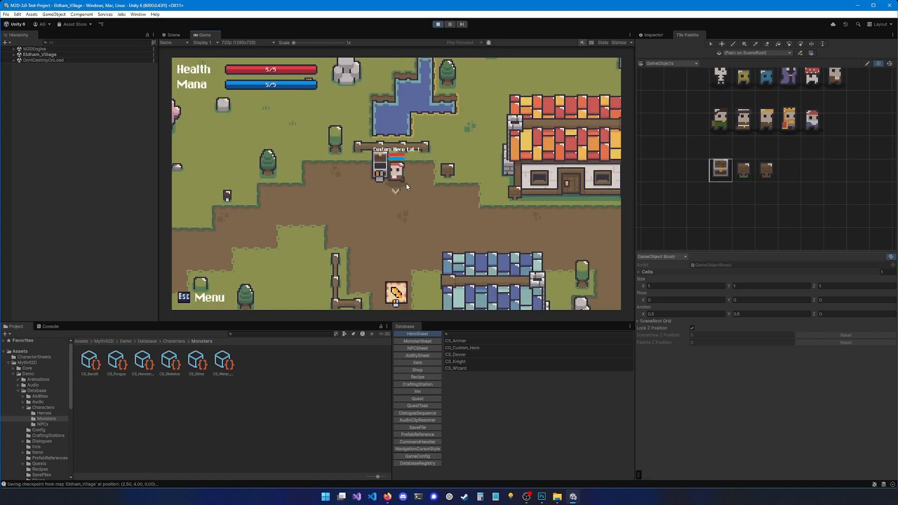
{"action": "key", "text": "a"}
{"action": "key", "text": "ctrl+p"}
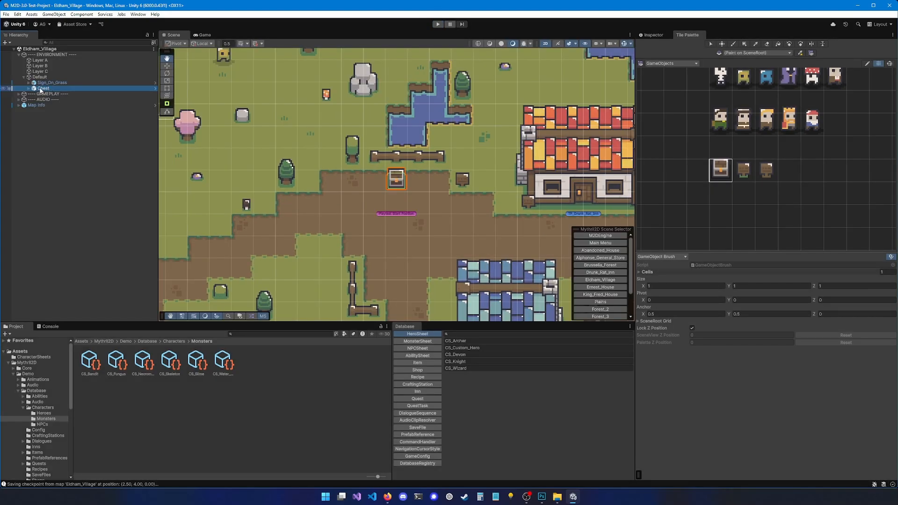
Inspect the placed Chest's components and review the command types offered for Execute On Death
{"action": "left_click", "coordinate": [650, 36]}
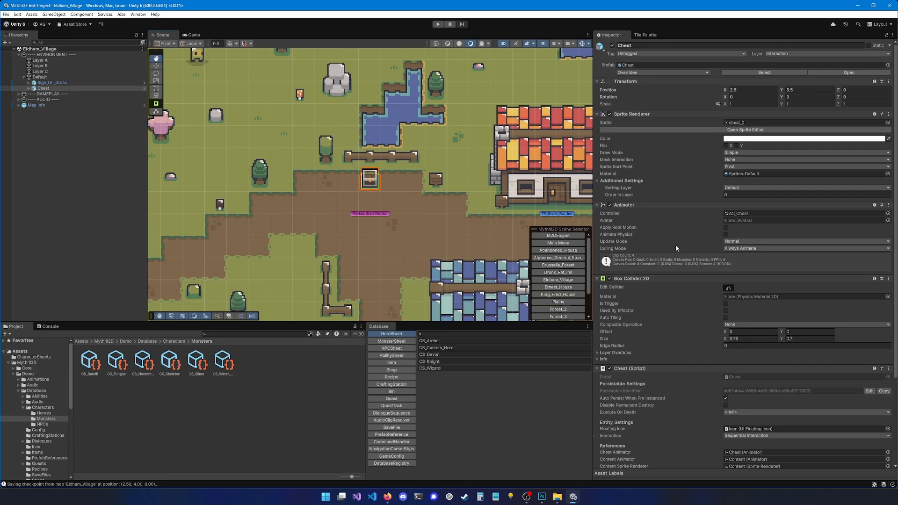
{"action": "scroll", "coordinate": [675, 248], "scroll_direction": "down", "scroll_amount": 5}
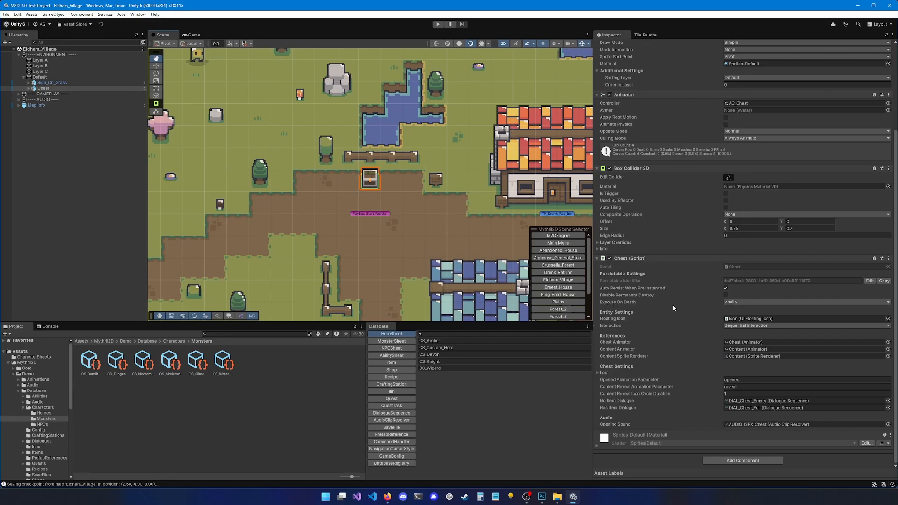
{"action": "left_click", "coordinate": [737, 302]}
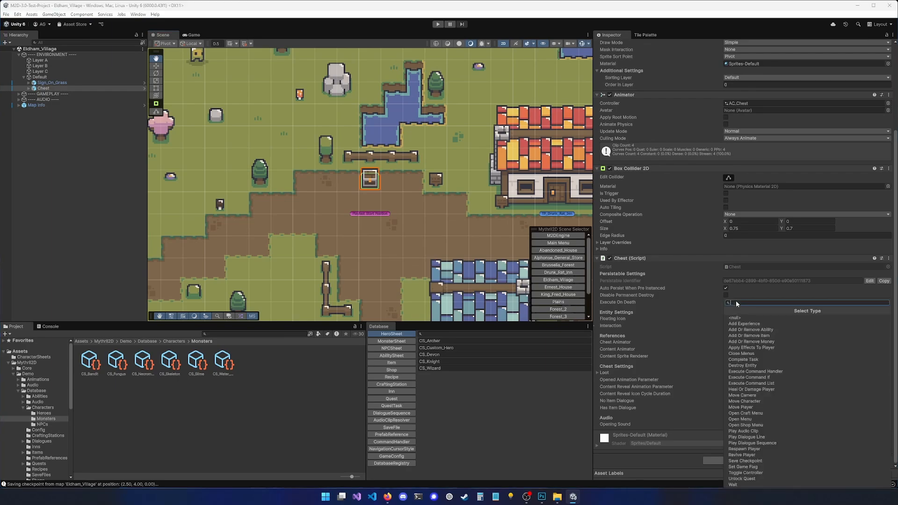
{"action": "left_click", "coordinate": [756, 301]}
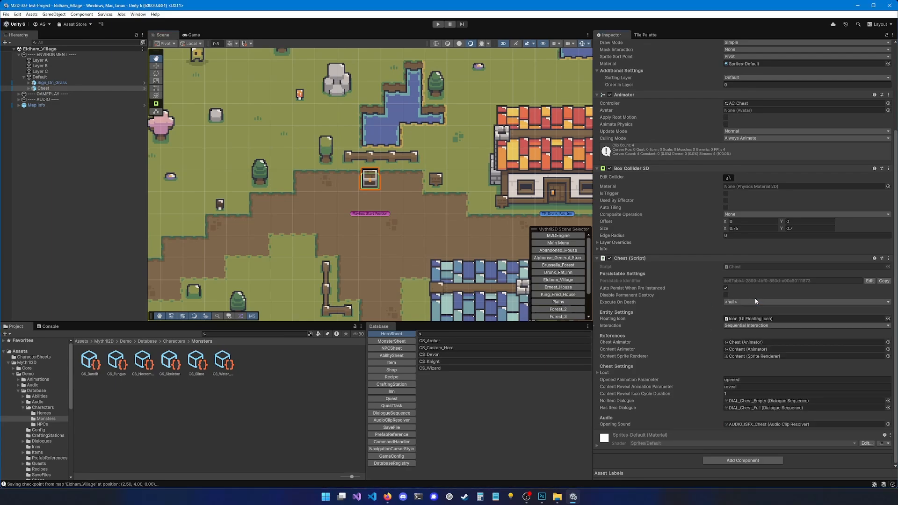
Expand the chest's Interaction setting and review the available interaction types
{"action": "left_click", "coordinate": [611, 326]}
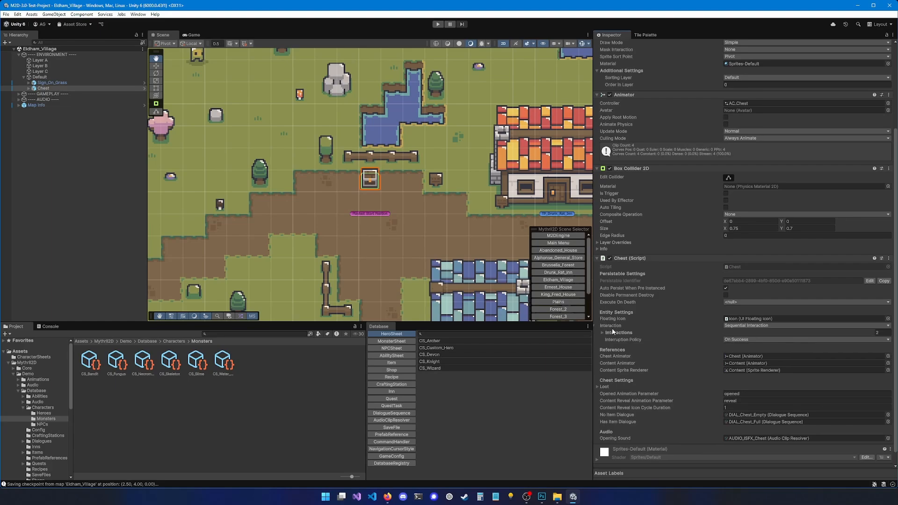
{"action": "left_click", "coordinate": [738, 327]}
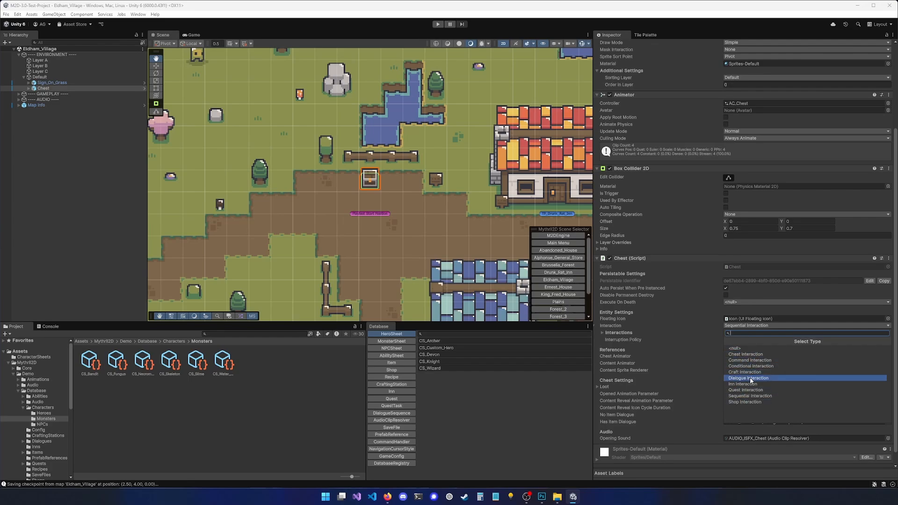
{"action": "left_click", "coordinate": [712, 325]}
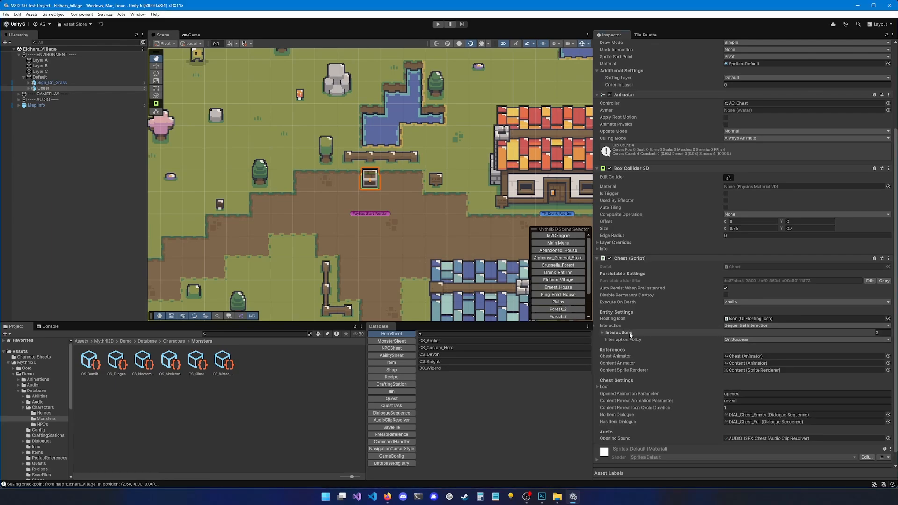
Expand the Interactions list and examine the Chest Interaction's target and the Dialogue Interaction's sequence
{"action": "left_click", "coordinate": [618, 333]}
{"action": "scroll", "coordinate": [632, 328], "scroll_direction": "down", "scroll_amount": 1}
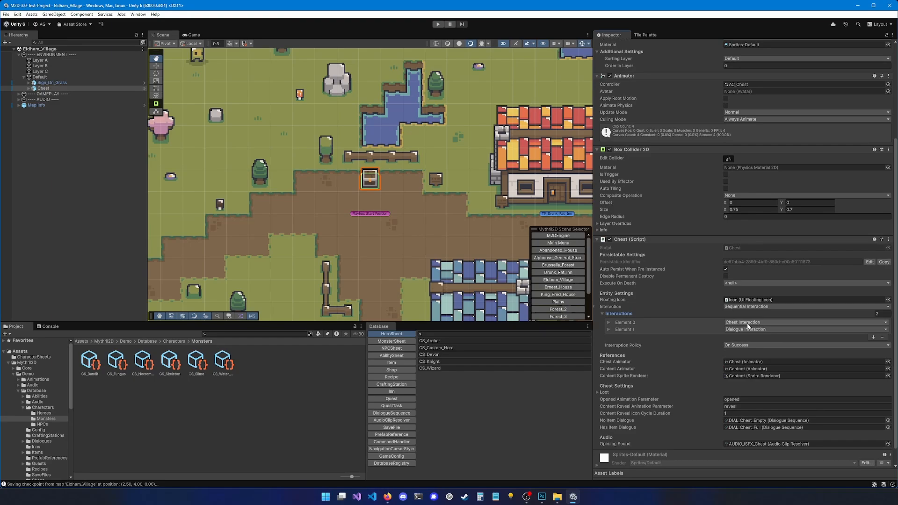
{"action": "left_click", "coordinate": [610, 323]}
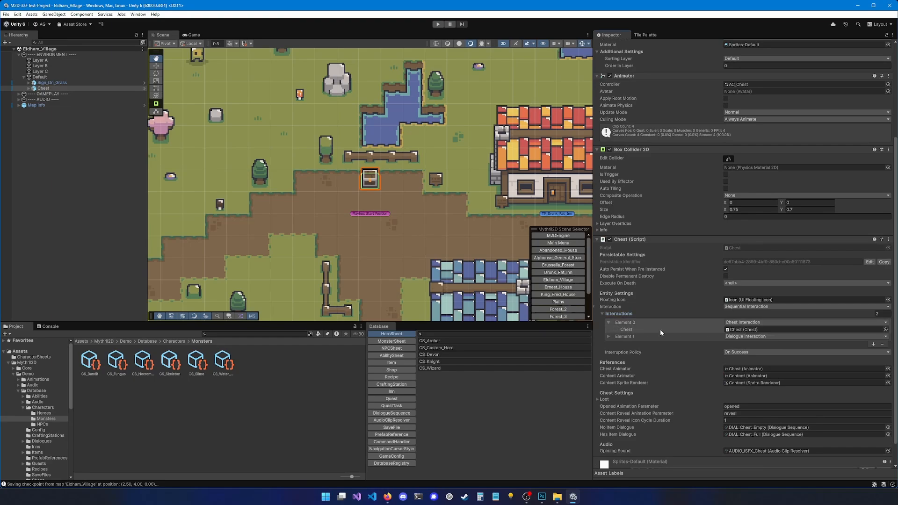
{"action": "left_click", "coordinate": [736, 329]}
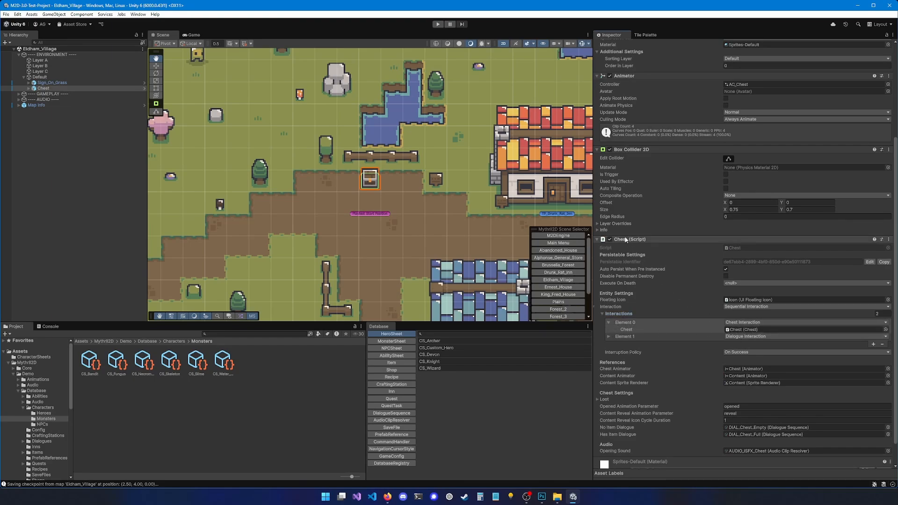
{"action": "left_click", "coordinate": [624, 336]}
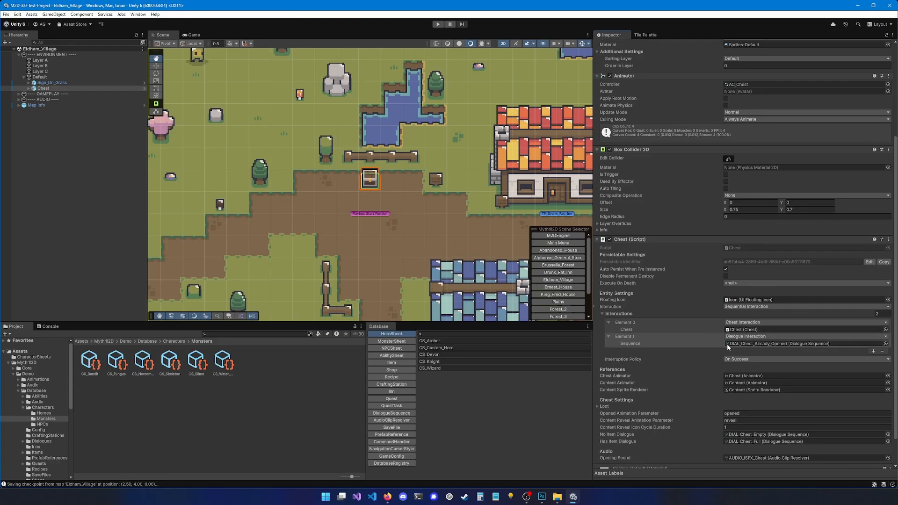
Review the Interruption Policy options of the chest's sequential interaction
{"action": "scroll", "coordinate": [725, 341], "scroll_direction": "down", "scroll_amount": 1}
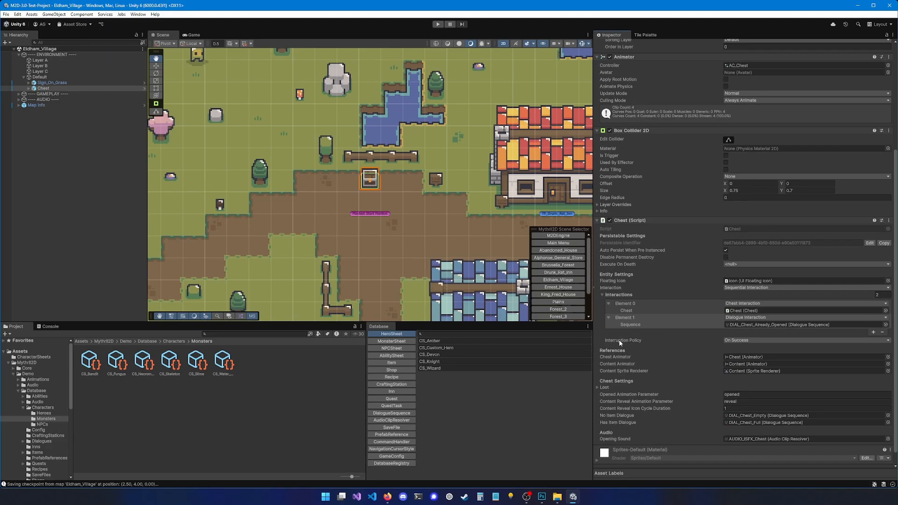
{"action": "left_click", "coordinate": [735, 339]}
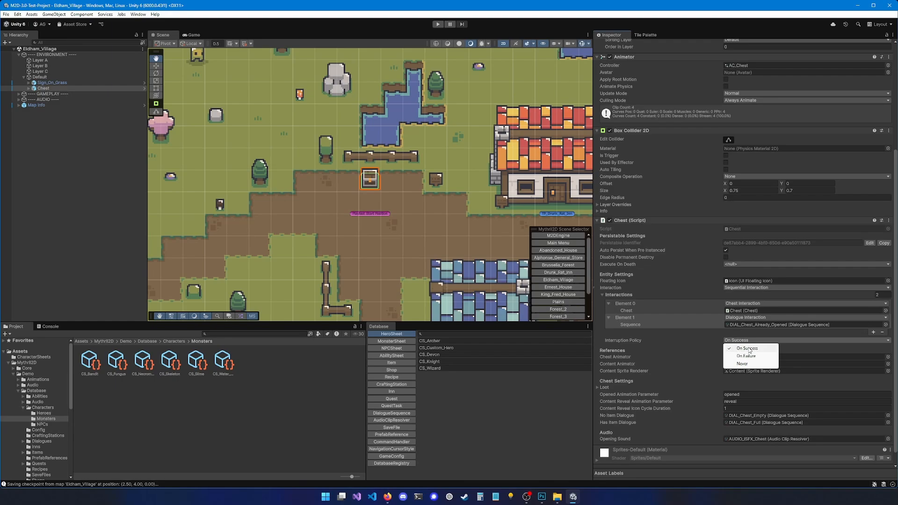
{"action": "left_click", "coordinate": [739, 341]}
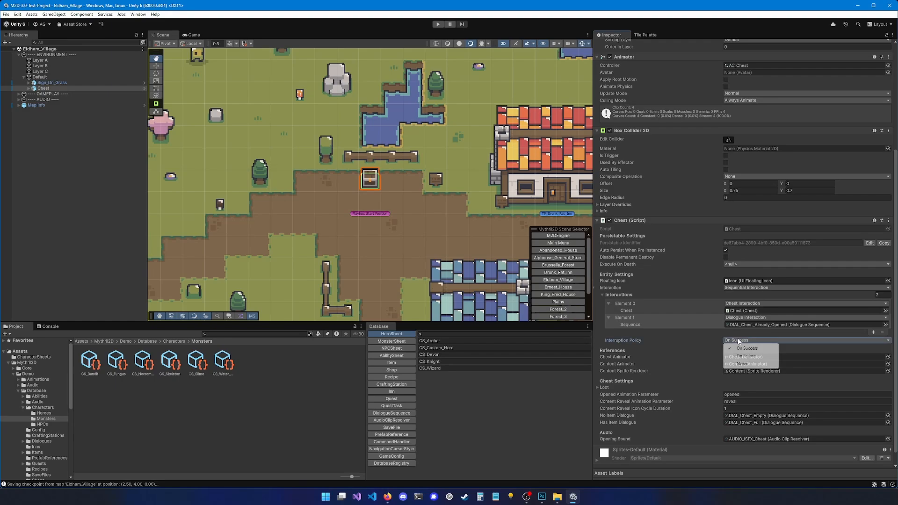
{"action": "left_click", "coordinate": [719, 337]}
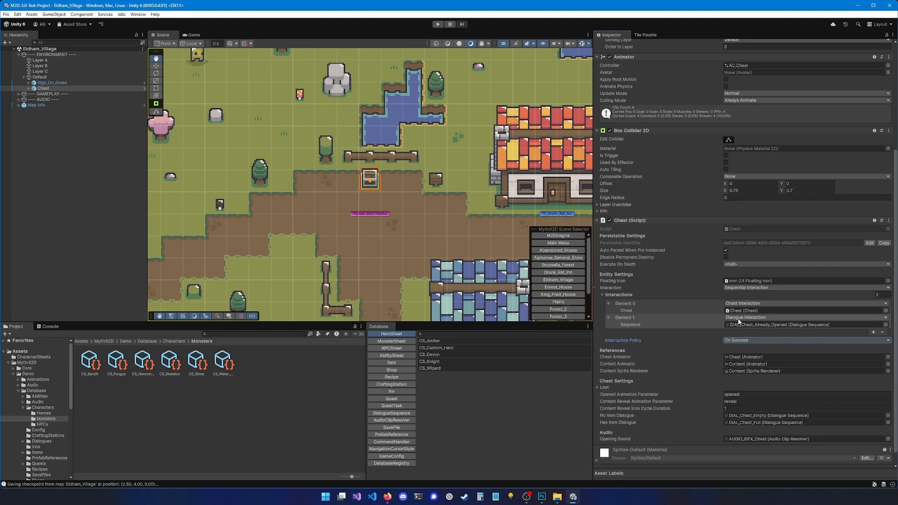
Add a third element to the chest's Interactions list as a Command Interaction and browse its available commands
{"action": "left_click", "coordinate": [873, 332]}
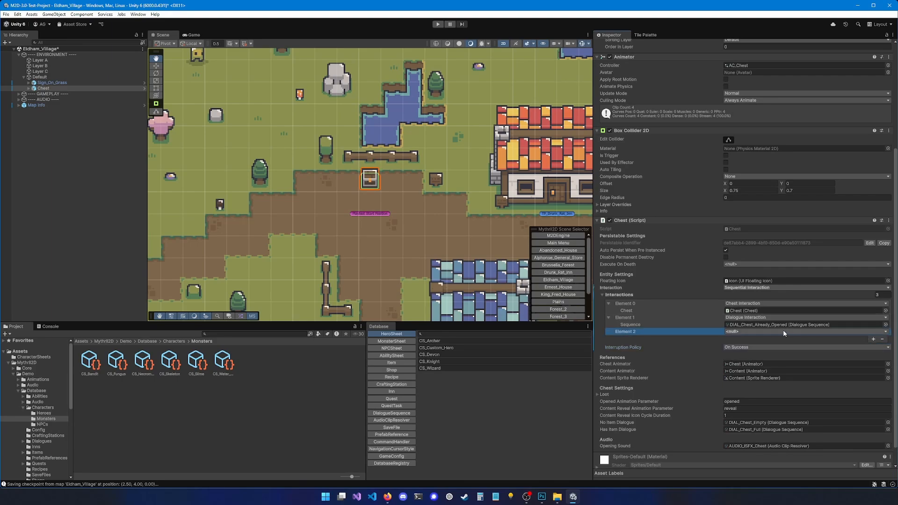
{"action": "left_click", "coordinate": [735, 333]}
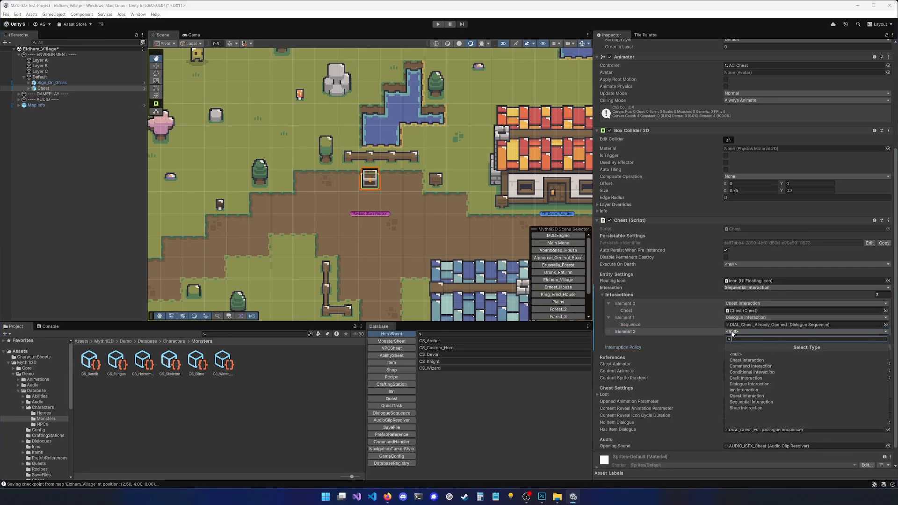
{"action": "left_click", "coordinate": [748, 366]}
{"action": "left_click", "coordinate": [610, 332]}
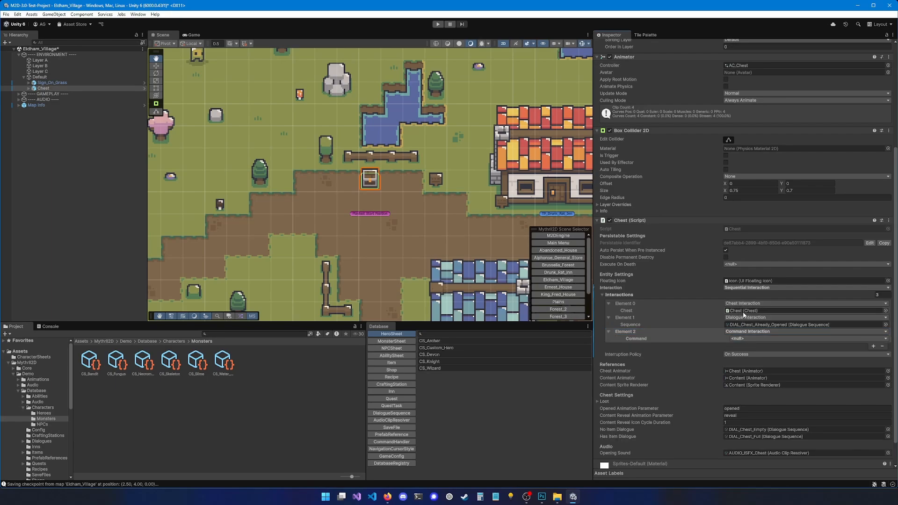
{"action": "left_click", "coordinate": [744, 338]}
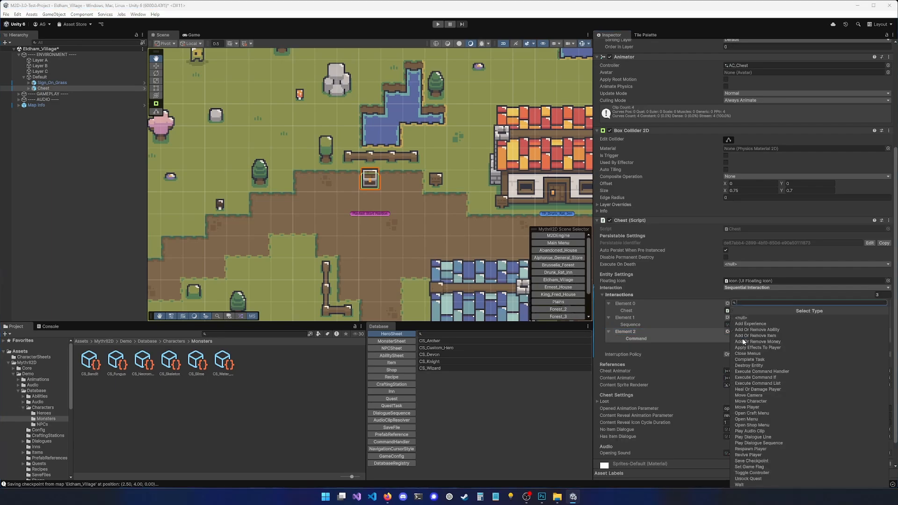
{"action": "left_click", "coordinate": [671, 333]}
Change the third interaction element's type to Conditional Interaction
{"action": "left_click", "coordinate": [737, 333]}
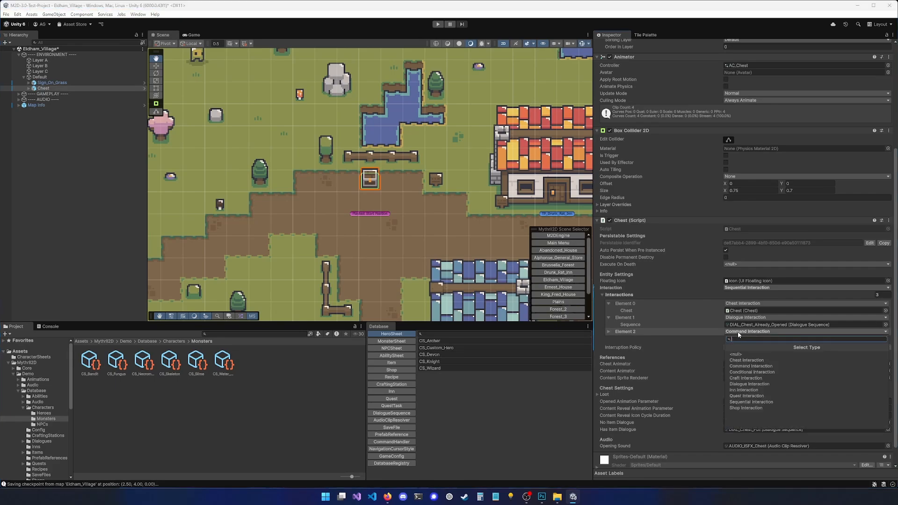
{"action": "left_click", "coordinate": [746, 373]}
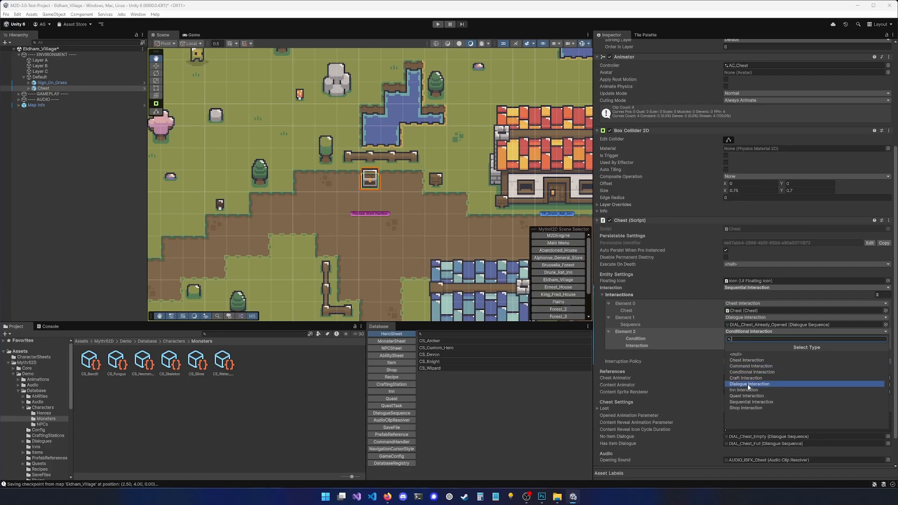
Change the third interaction element to a Dialogue Interaction, then delete that element from the chest's Interactions list
{"action": "left_click", "coordinate": [630, 332]}
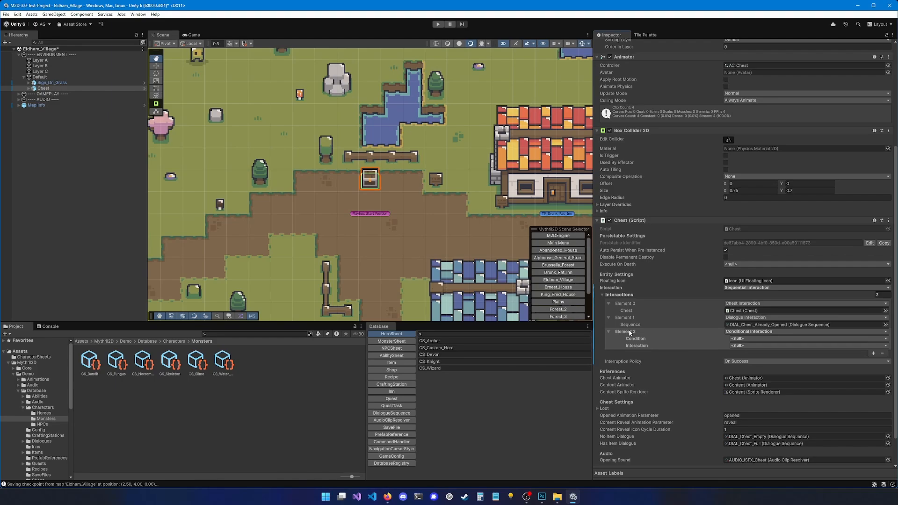
{"action": "left_click", "coordinate": [727, 332]}
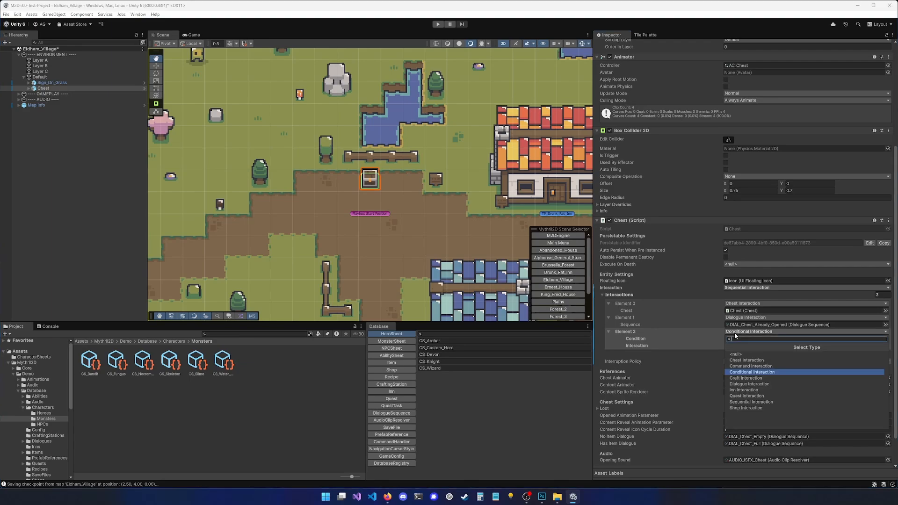
{"action": "left_click", "coordinate": [736, 395]}
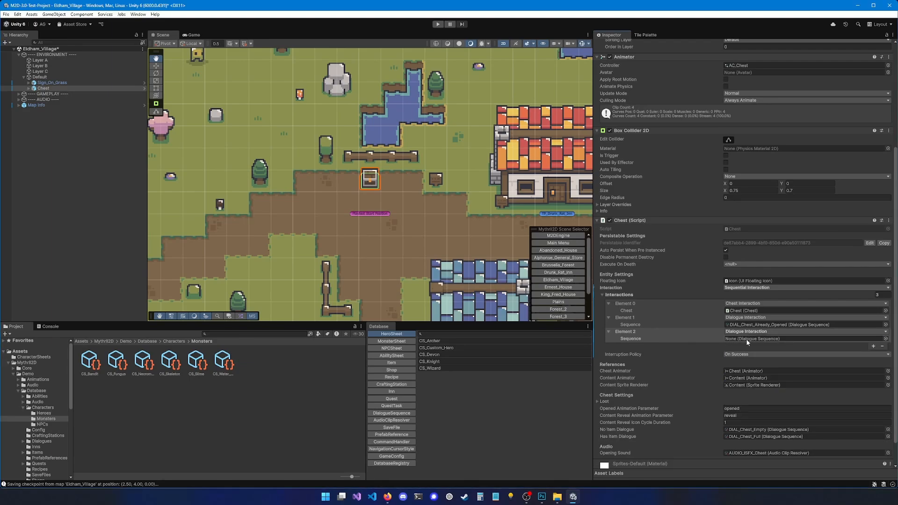
{"action": "key", "text": "Delete"}
Paint the red-capped Yosbar NPC from the GameObjects palette onto the dirt path beside the chest
{"action": "middle_click_drag", "start_coordinate": [424, 207], "coordinate": [396, 214]}
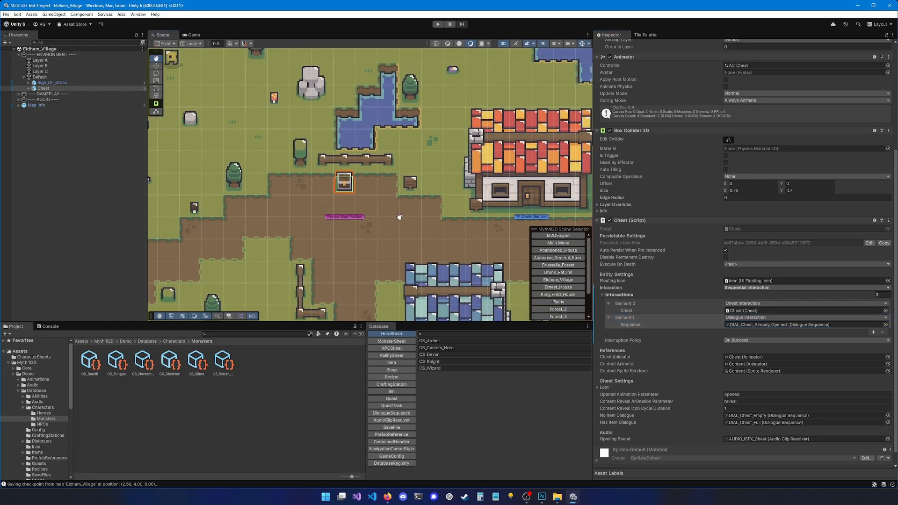
{"action": "left_click", "coordinate": [648, 36]}
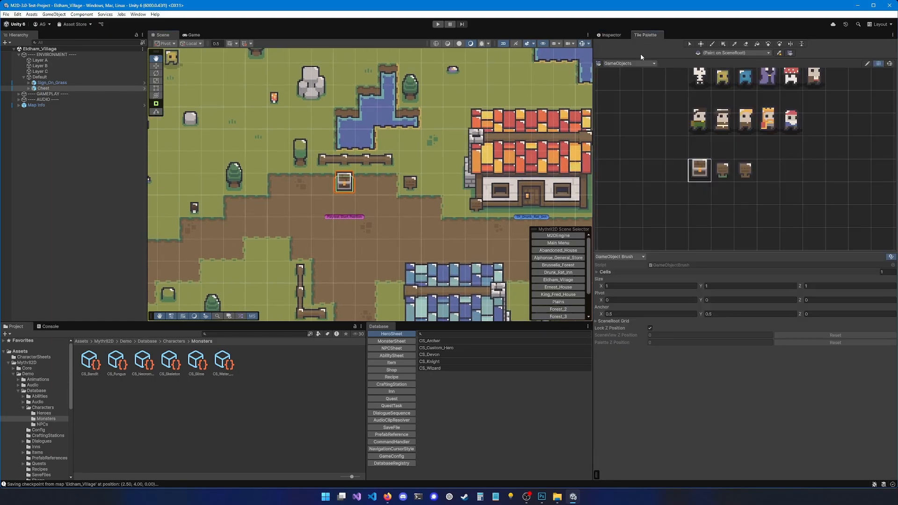
{"action": "left_click", "coordinate": [791, 131]}
{"action": "left_click", "coordinate": [299, 184]}
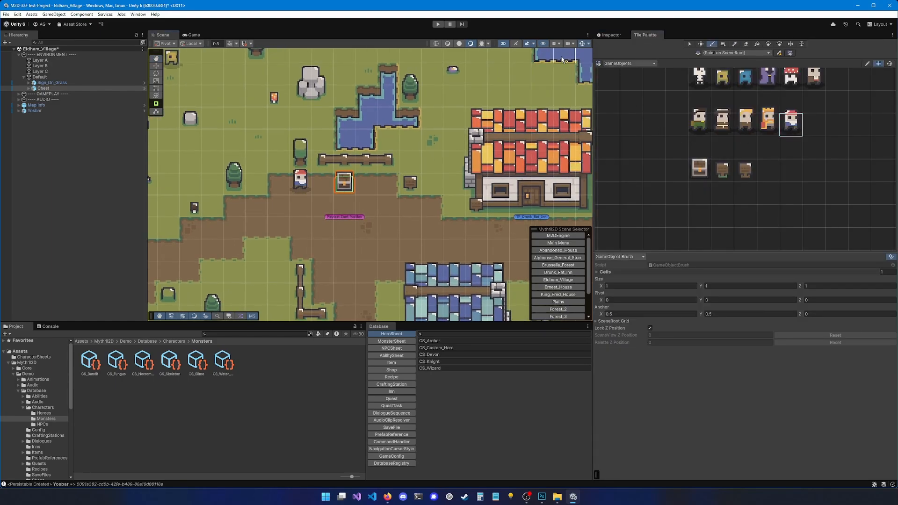
Run the scene in play mode, talk to Yosbar, decline the shop offer and stop the game
{"action": "left_click", "coordinate": [438, 23]}
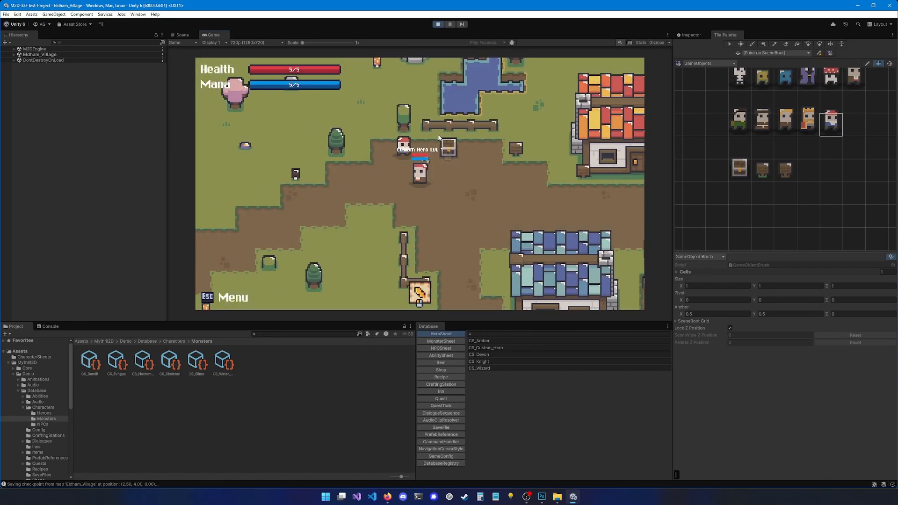
{"action": "left_click", "coordinate": [452, 174]}
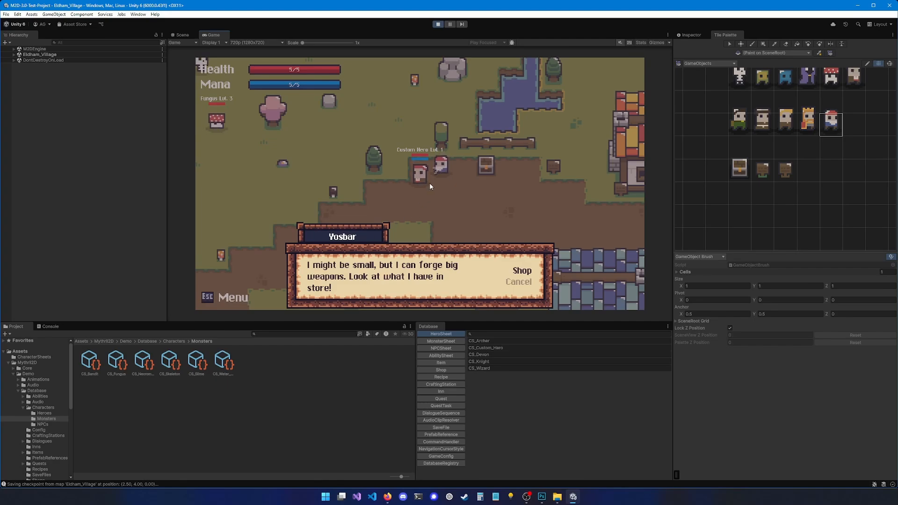
{"action": "left_click", "coordinate": [521, 283]}
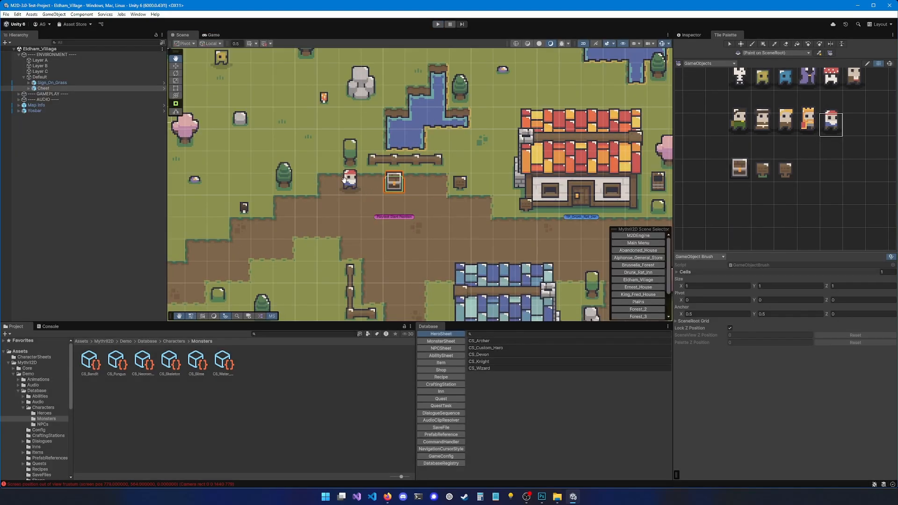
Select the Yosbar NPC and expand the Interactions list of its sequential interaction in the NPC script
{"action": "left_click_drag", "start_coordinate": [345, 181], "coordinate": [364, 185]}
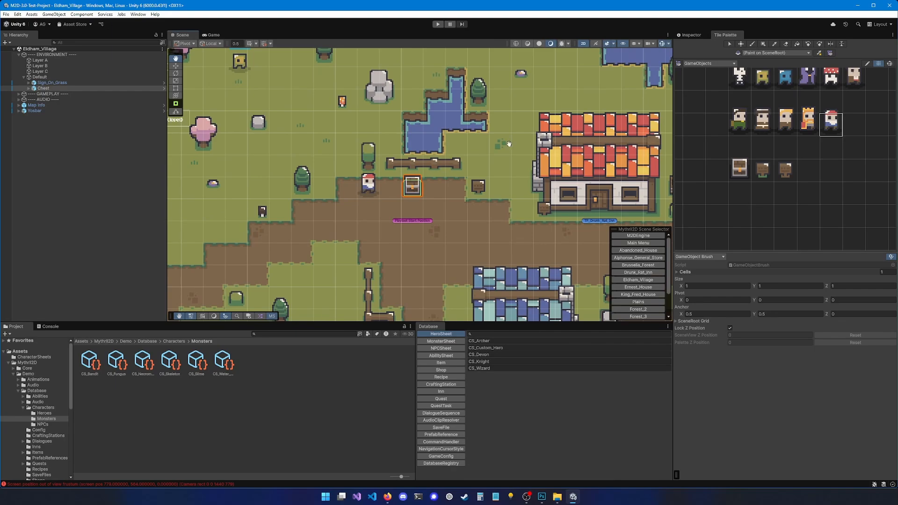
{"action": "left_click", "coordinate": [687, 34]}
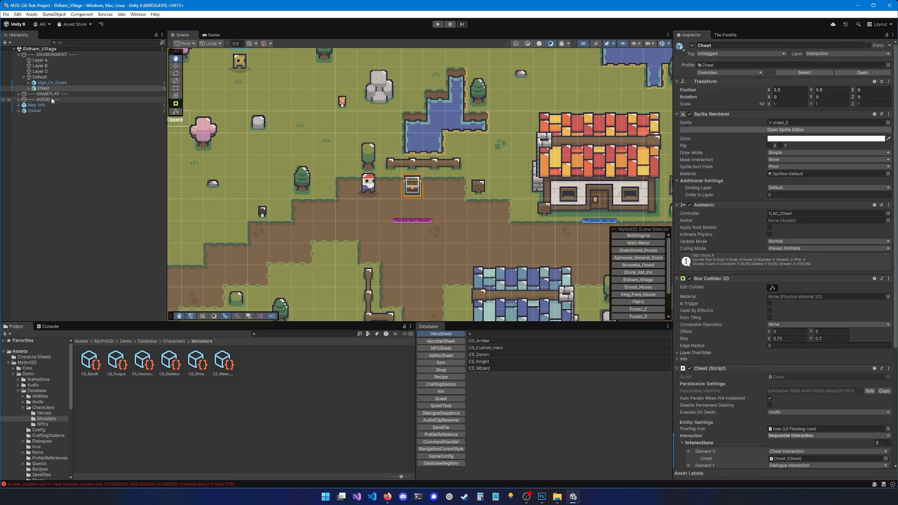
{"action": "left_click", "coordinate": [47, 111]}
{"action": "scroll", "coordinate": [688, 334], "scroll_direction": "down", "scroll_amount": 5}
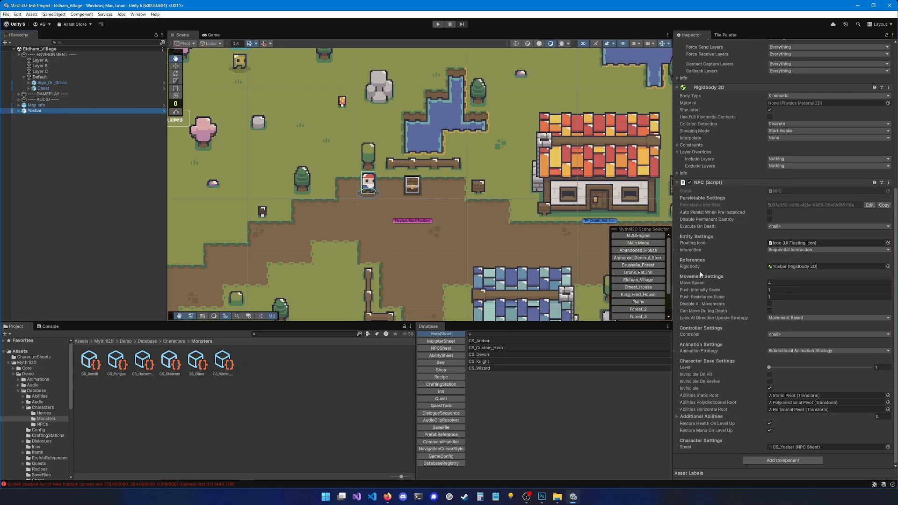
{"action": "left_click", "coordinate": [690, 249]}
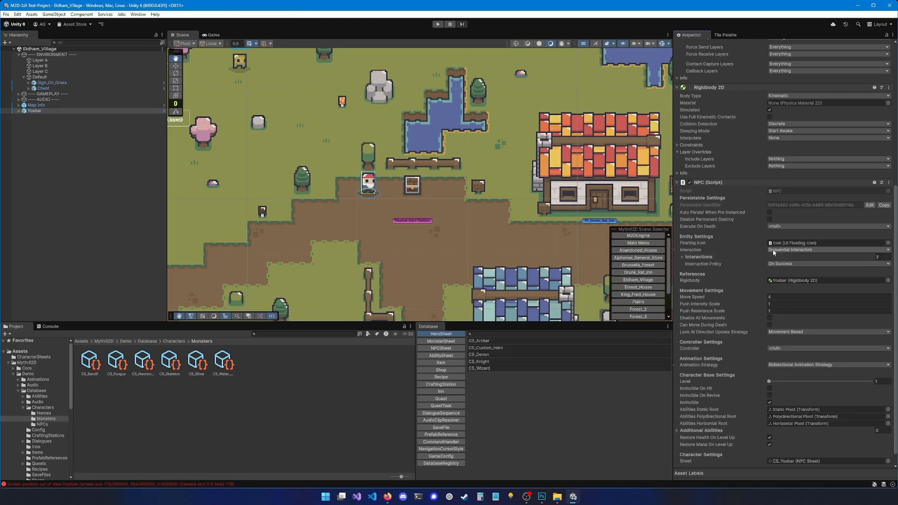
{"action": "left_click", "coordinate": [698, 257]}
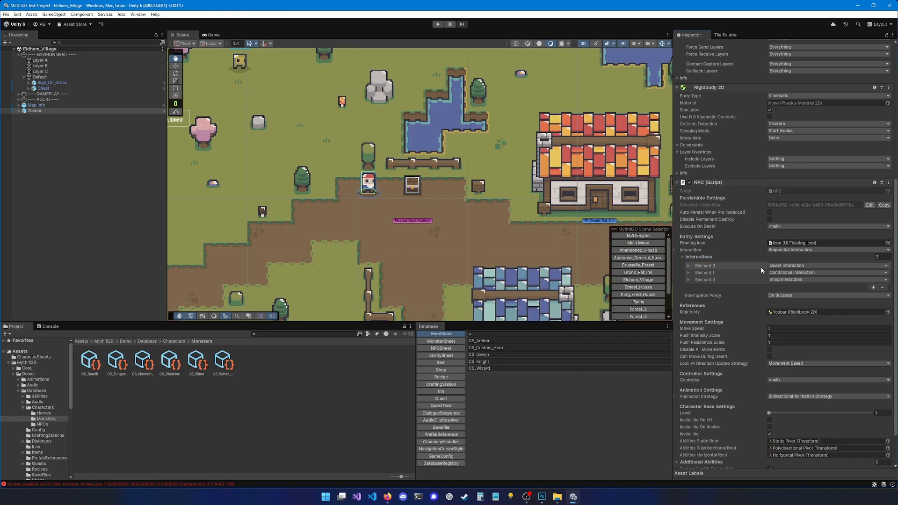
Examine the condition and dialogue of Yosbar's Conditional Interaction and the dialogue and shop references of its Shop Interaction
{"action": "left_click", "coordinate": [689, 273]}
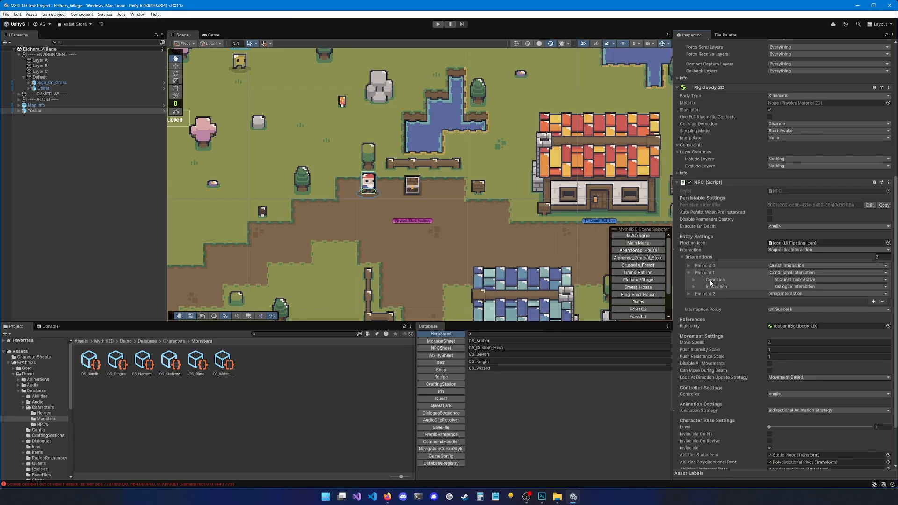
{"action": "left_click", "coordinate": [693, 281]}
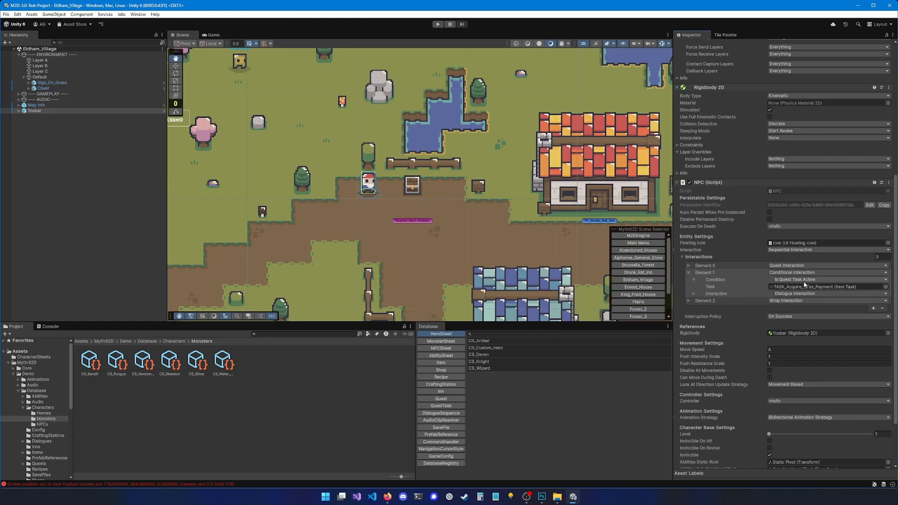
{"action": "left_click", "coordinate": [694, 293]}
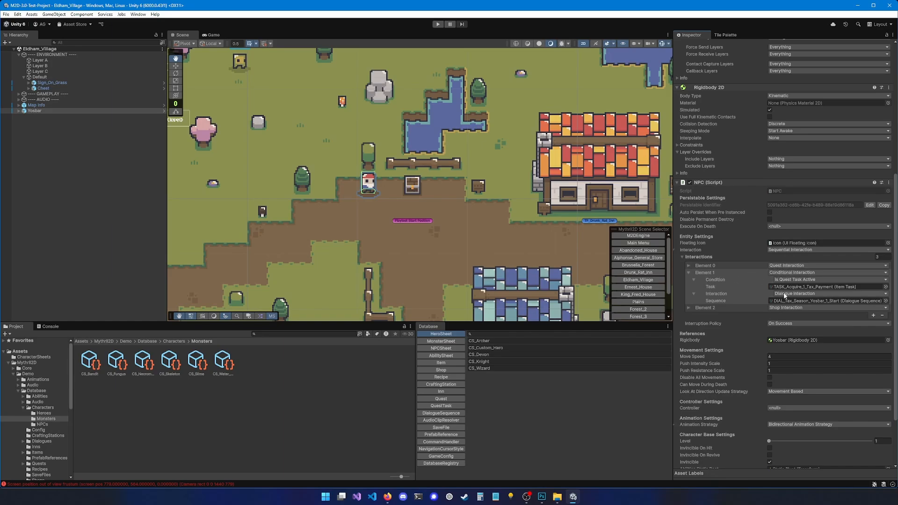
{"action": "left_click", "coordinate": [706, 273]}
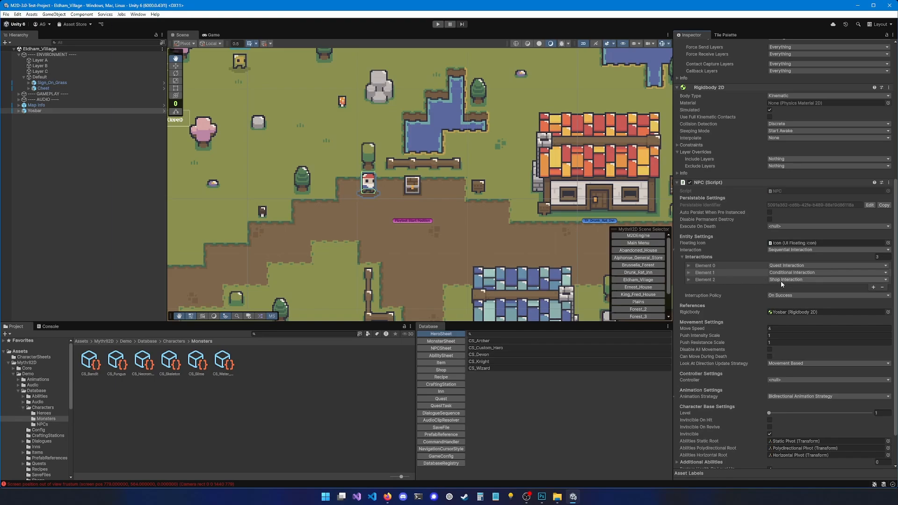
{"action": "left_click", "coordinate": [697, 280]}
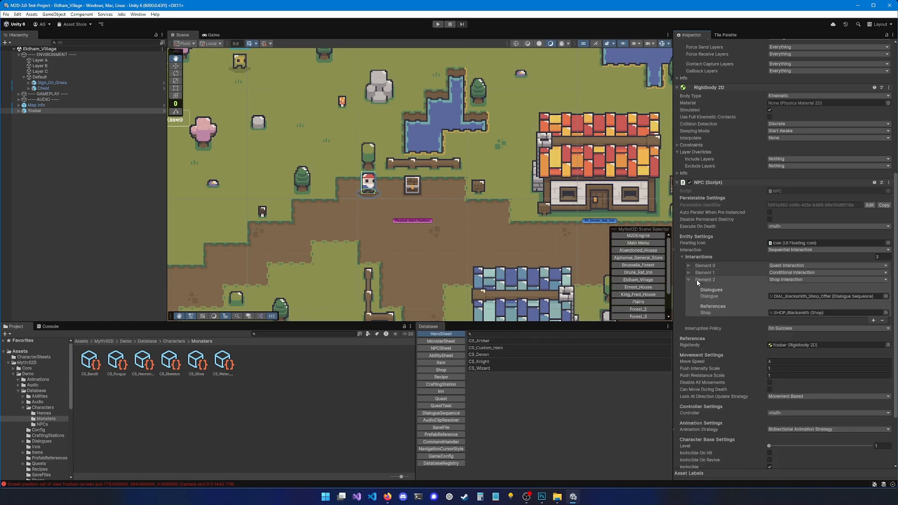
{"action": "left_click", "coordinate": [698, 280]}
Place the Arrow prefab from the Prefabs/Entities/Projectiles folder on the dirt path between the chest and the red-roofed house
{"action": "left_click_drag", "start_coordinate": [438, 176], "coordinate": [430, 217]}
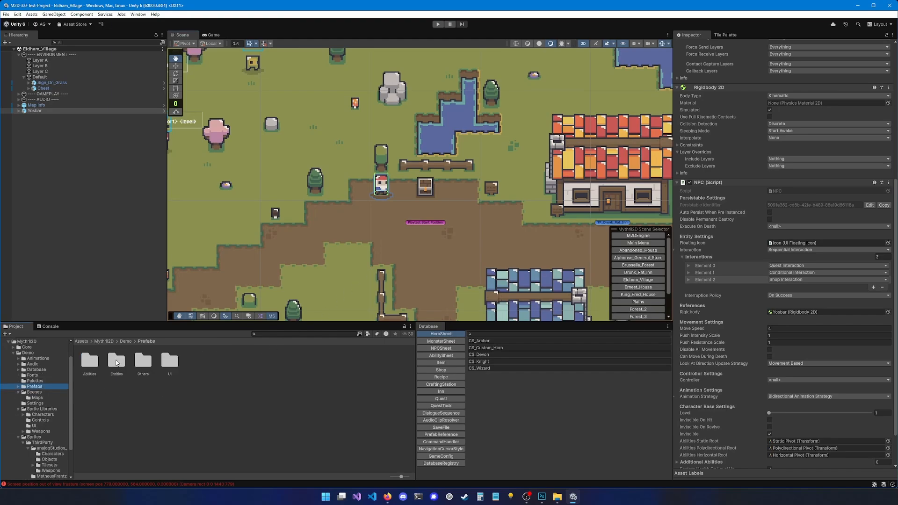
{"action": "double_click", "coordinate": [116, 365]}
{"action": "double_click", "coordinate": [143, 363]}
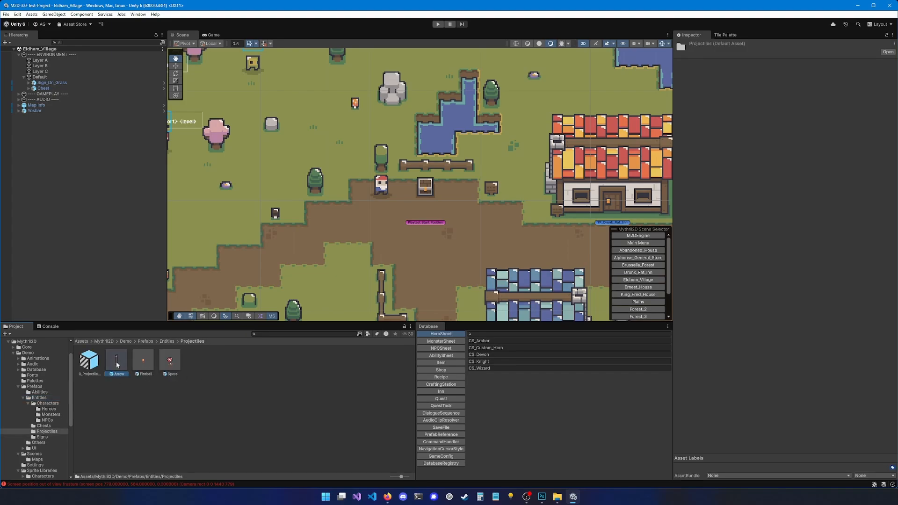
{"action": "left_click_drag", "start_coordinate": [116, 365], "coordinate": [493, 226]}
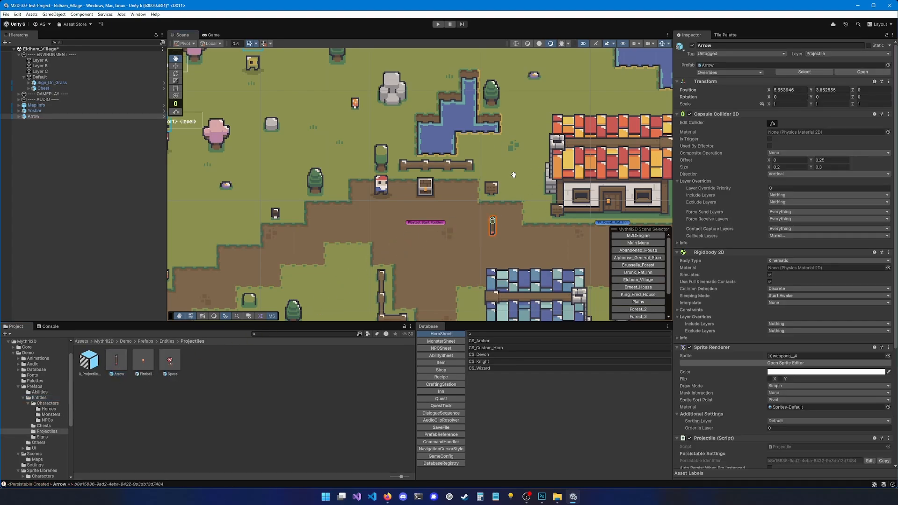
Run play mode, walk the hero up to the arrow to check whether it can be interacted with, and stop the game
{"action": "left_click", "coordinate": [438, 24]}
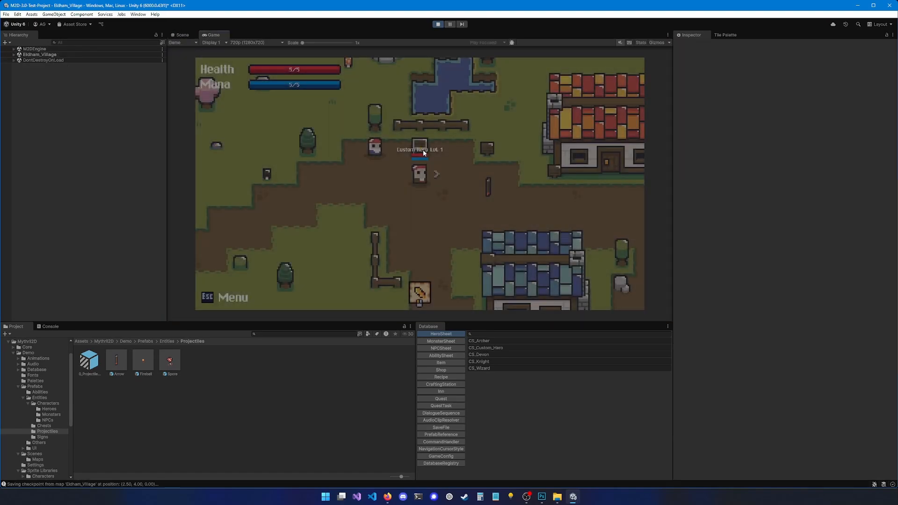
{"action": "key", "text": "d"}
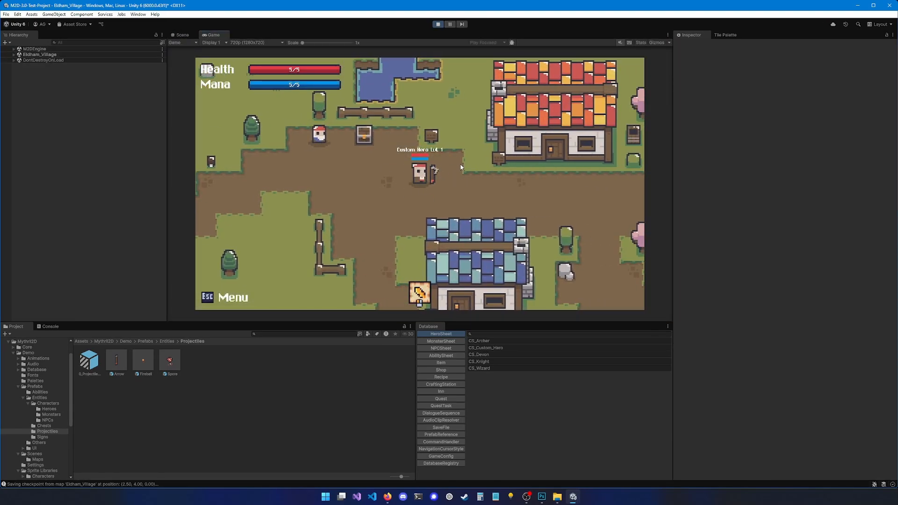
{"action": "key", "text": "w"}
{"action": "key", "text": "s"}
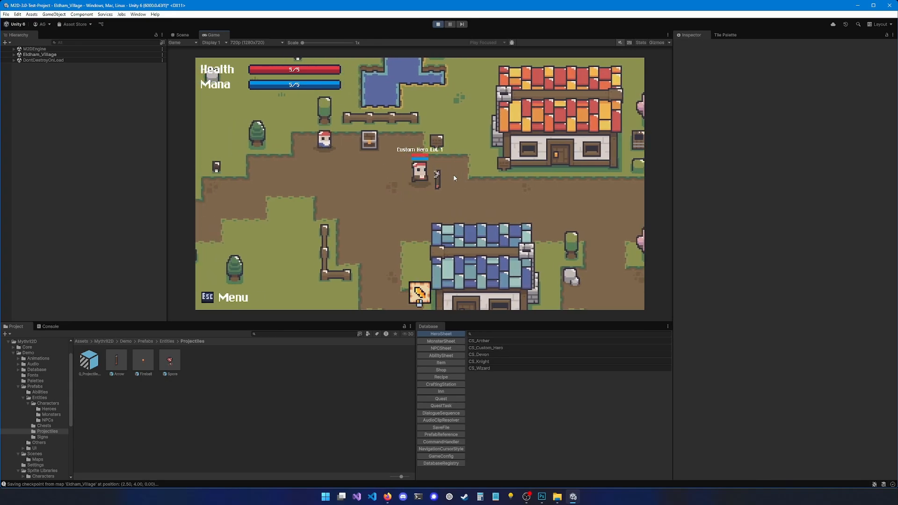
{"action": "left_click", "coordinate": [437, 25]}
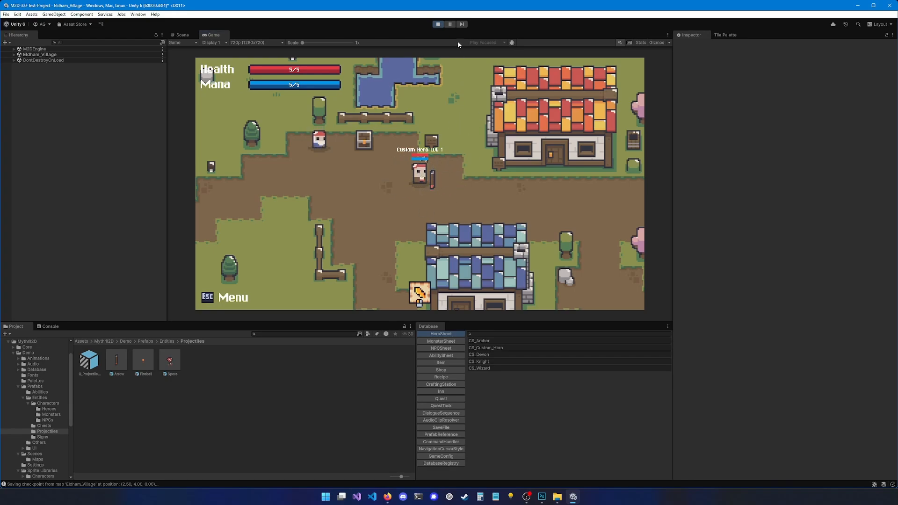
{"action": "left_click", "coordinate": [438, 26]}
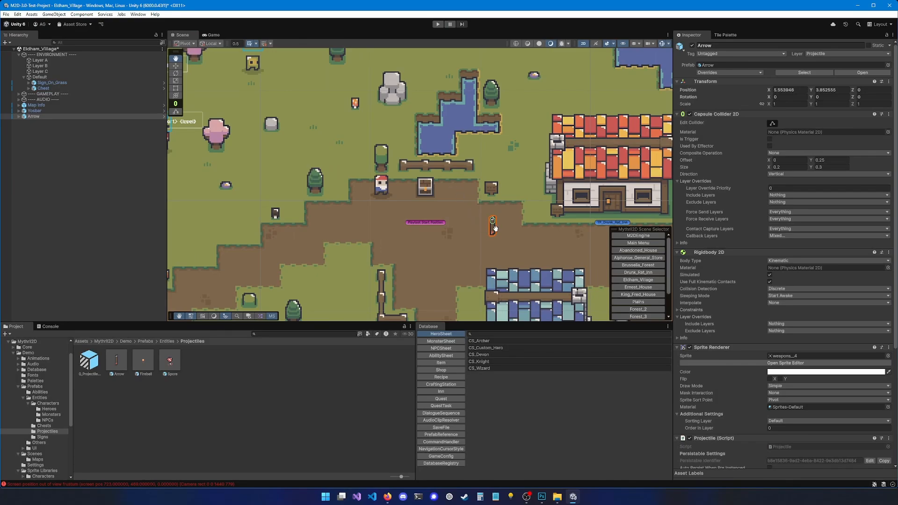
Set the Arrow's layer to Interaction for this object only and test approaching it in play mode
{"action": "middle_click_drag", "start_coordinate": [496, 226], "coordinate": [419, 204]}
{"action": "scroll", "coordinate": [422, 219], "scroll_direction": "up", "scroll_amount": 4}
{"action": "scroll", "coordinate": [422, 219], "scroll_direction": "up", "scroll_amount": 3}
{"action": "scroll", "coordinate": [738, 285], "scroll_direction": "down", "scroll_amount": 4}
{"action": "scroll", "coordinate": [737, 284], "scroll_direction": "down", "scroll_amount": 3}
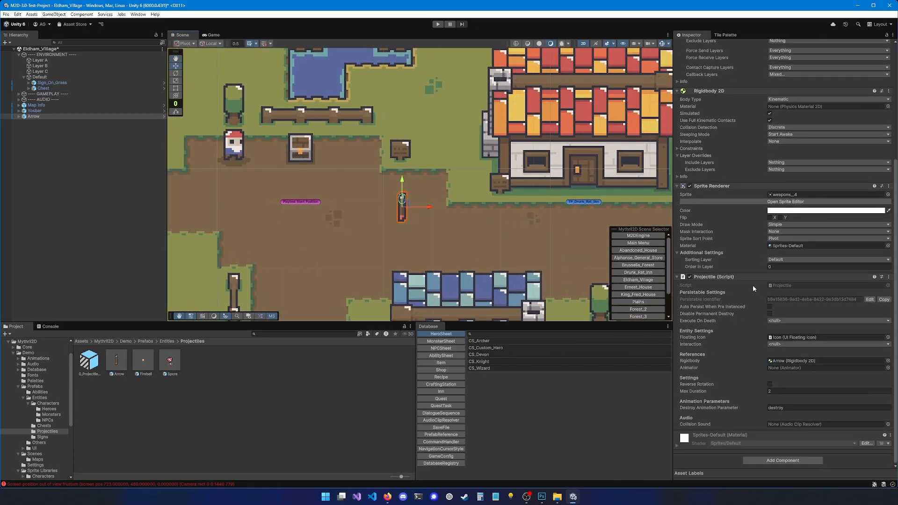
{"action": "scroll", "coordinate": [773, 323], "scroll_direction": "up", "scroll_amount": 4}
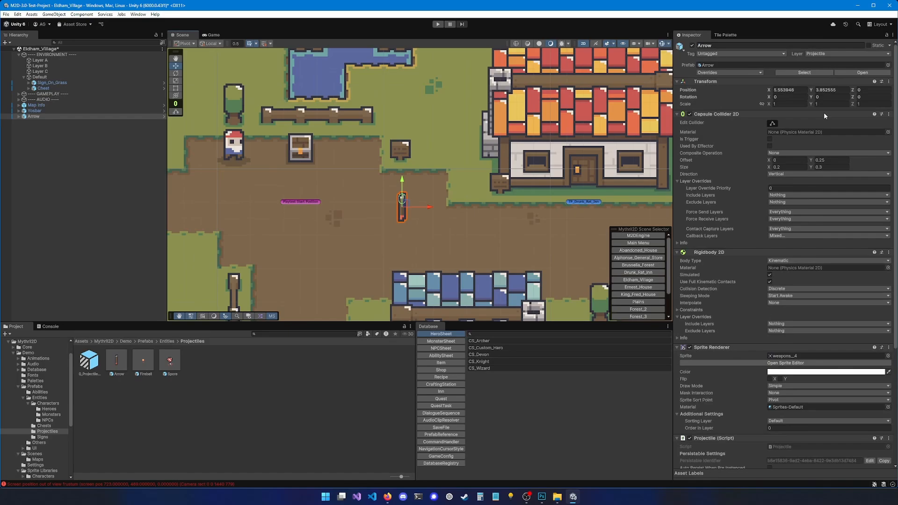
{"action": "left_click", "coordinate": [818, 53]}
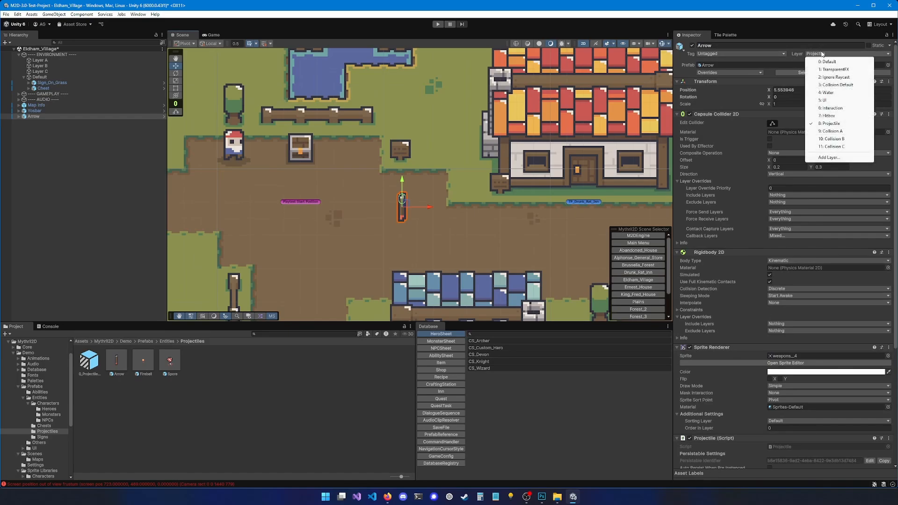
{"action": "left_click", "coordinate": [838, 109]}
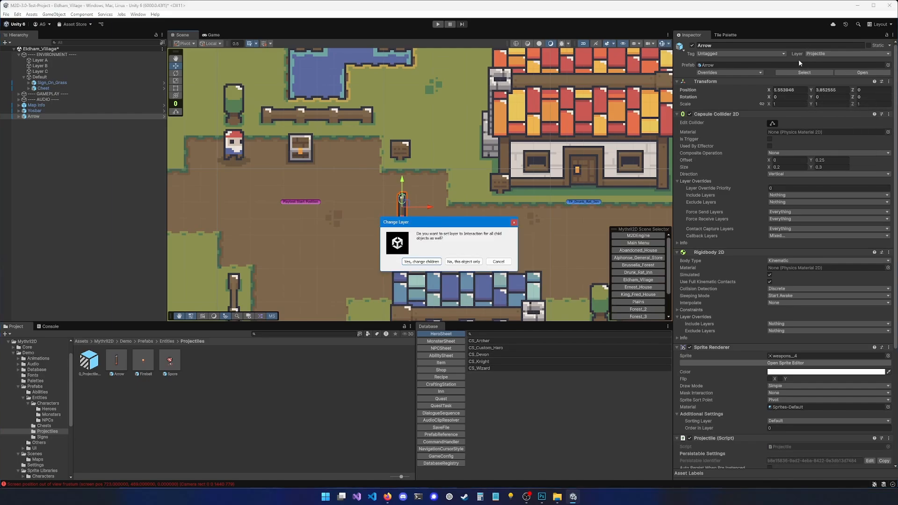
{"action": "left_click", "coordinate": [463, 262]}
{"action": "left_click", "coordinate": [438, 24]}
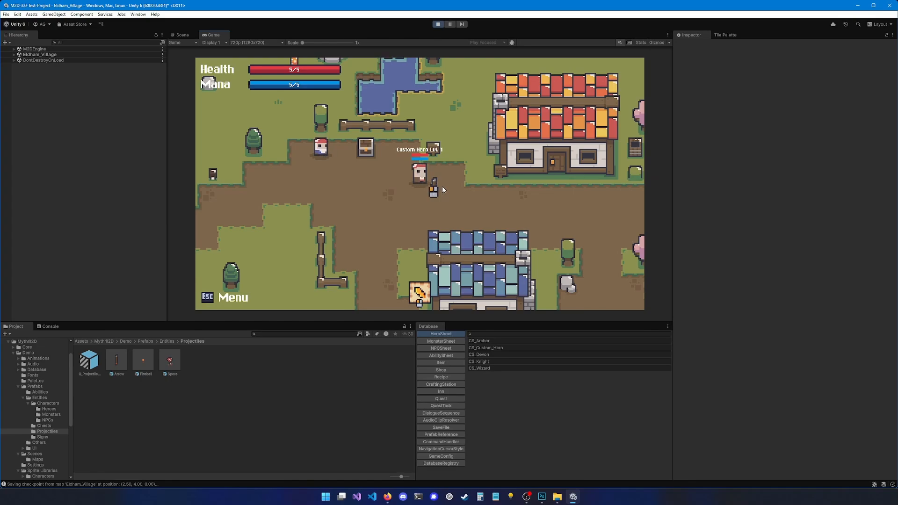
{"action": "left_click", "coordinate": [438, 24]}
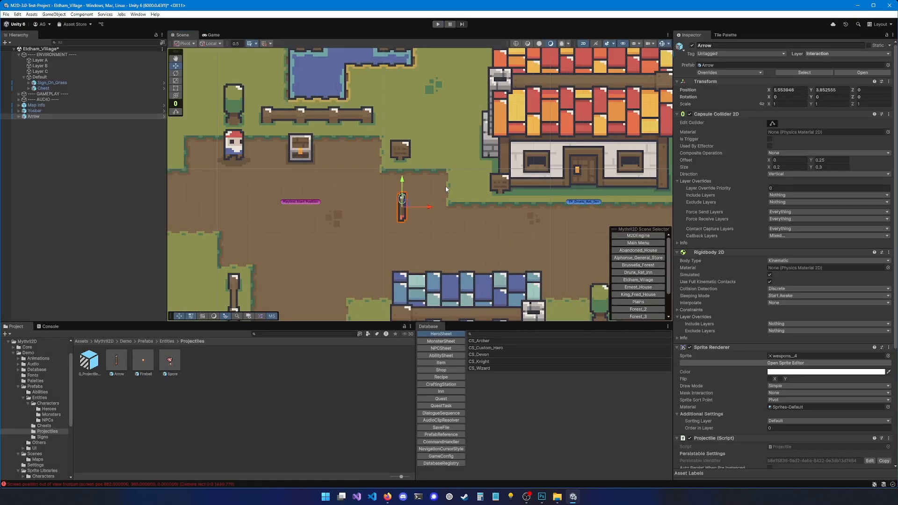
Set the interaction type in the Arrow's Projectile script to Command Interaction
{"action": "scroll", "coordinate": [757, 317], "scroll_direction": "down", "scroll_amount": 1}
{"action": "scroll", "coordinate": [753, 316], "scroll_direction": "down", "scroll_amount": 5}
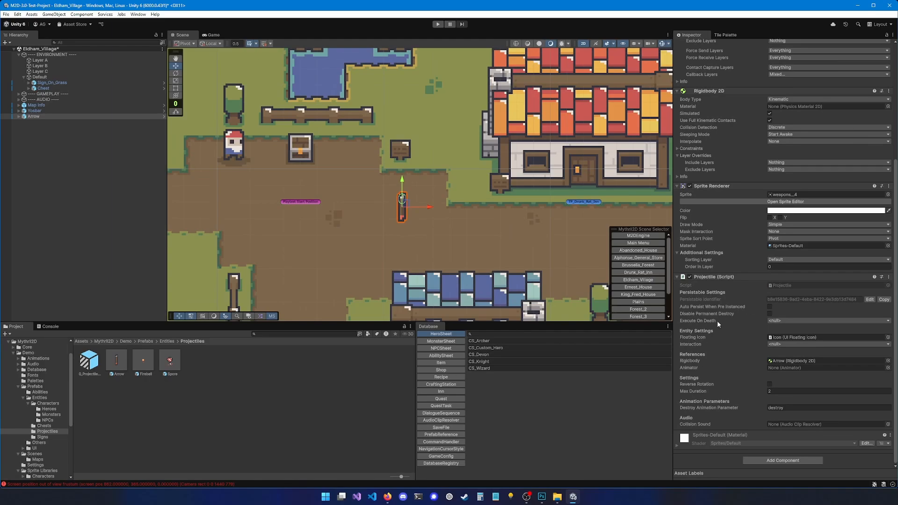
{"action": "left_click", "coordinate": [779, 344]}
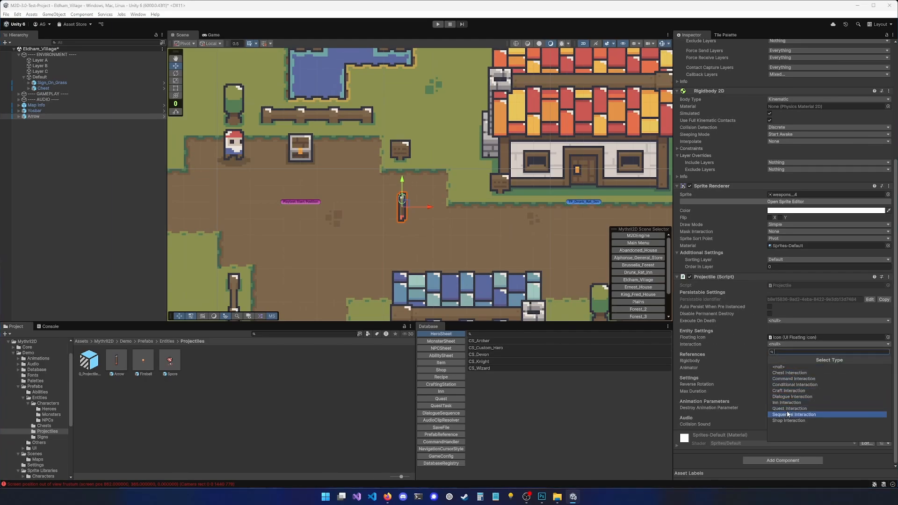
{"action": "left_click", "coordinate": [789, 378]}
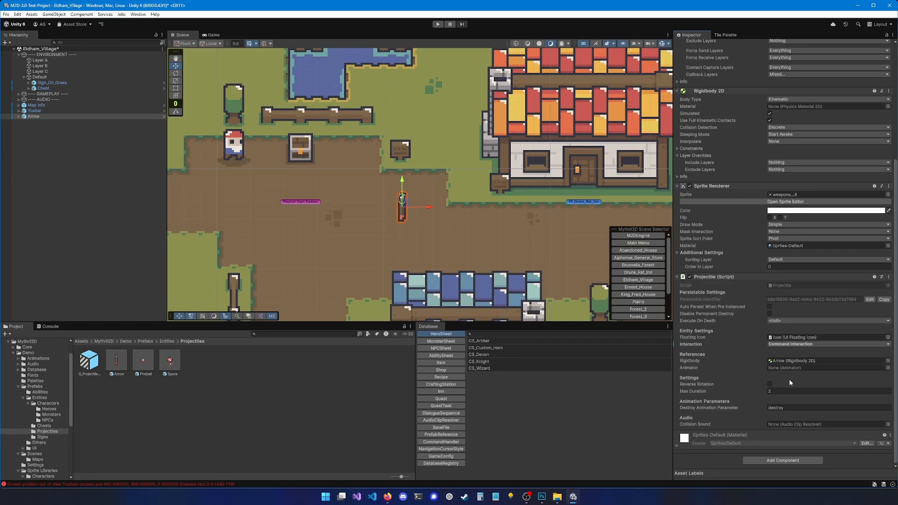
Make the Arrow's Command Interaction execute Play Dialogue Line with the line "Hello World! I'm an arrow."
{"action": "left_click", "coordinate": [692, 345]}
{"action": "left_click", "coordinate": [785, 352]}
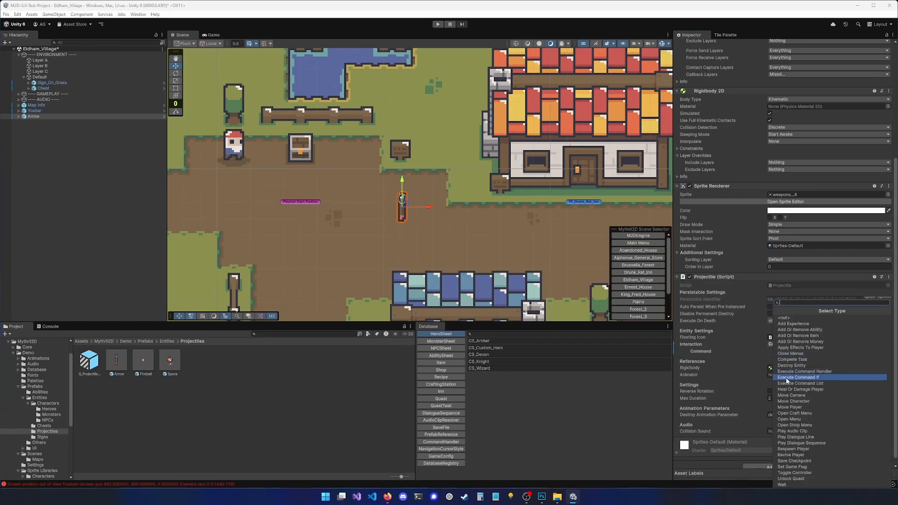
{"action": "left_click", "coordinate": [801, 437]}
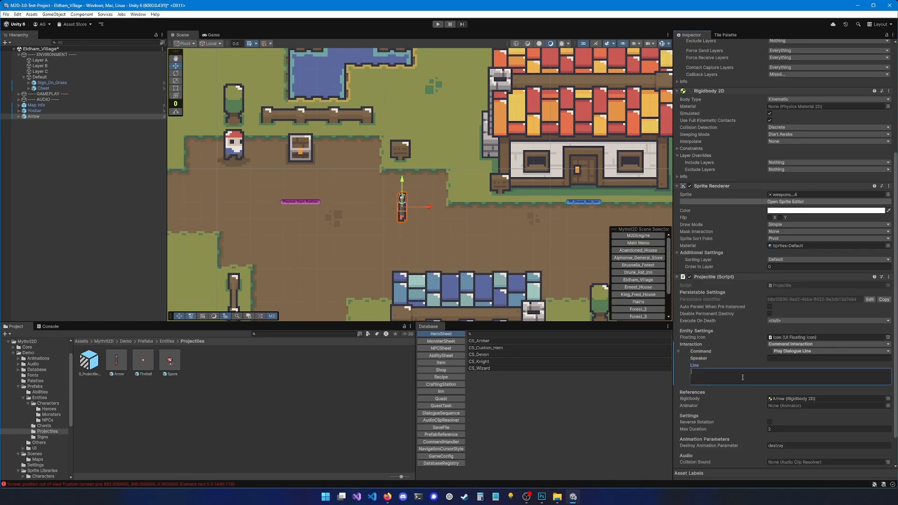
{"action": "left_click", "coordinate": [743, 377]}
{"action": "type", "text": "Hello World! I'm an arrow."}
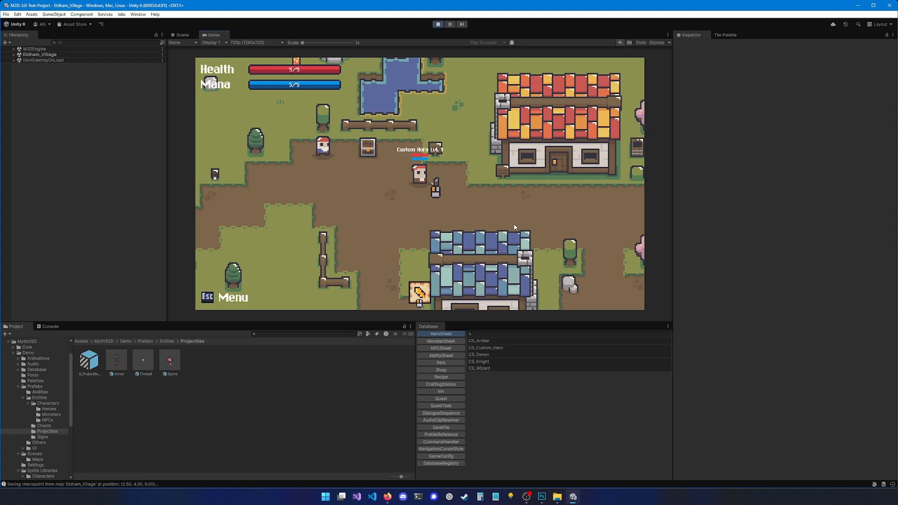
Interact with the arrow in play mode to test its dialogue, stop the game, and review the Arrow's interaction settings
{"action": "left_click", "coordinate": [514, 227]}
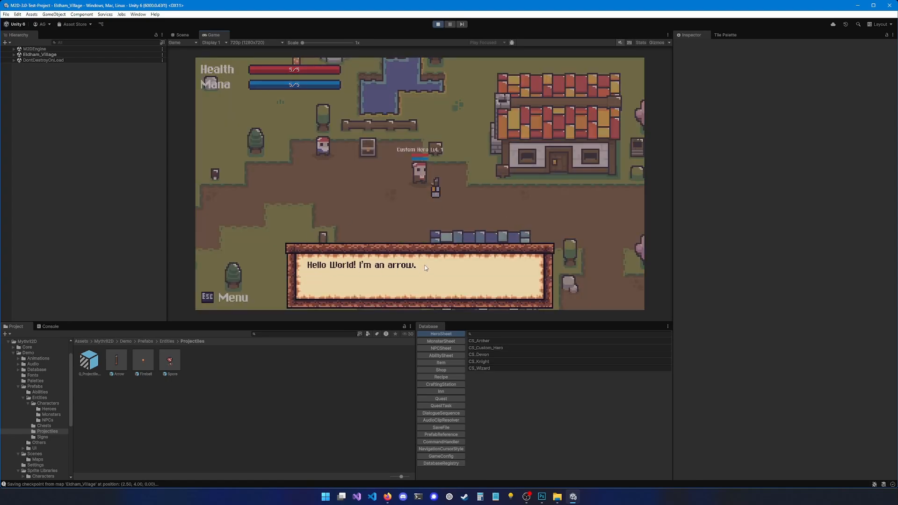
{"action": "left_click", "coordinate": [477, 214]}
{"action": "middle_click_drag", "start_coordinate": [348, 217], "coordinate": [385, 216]}
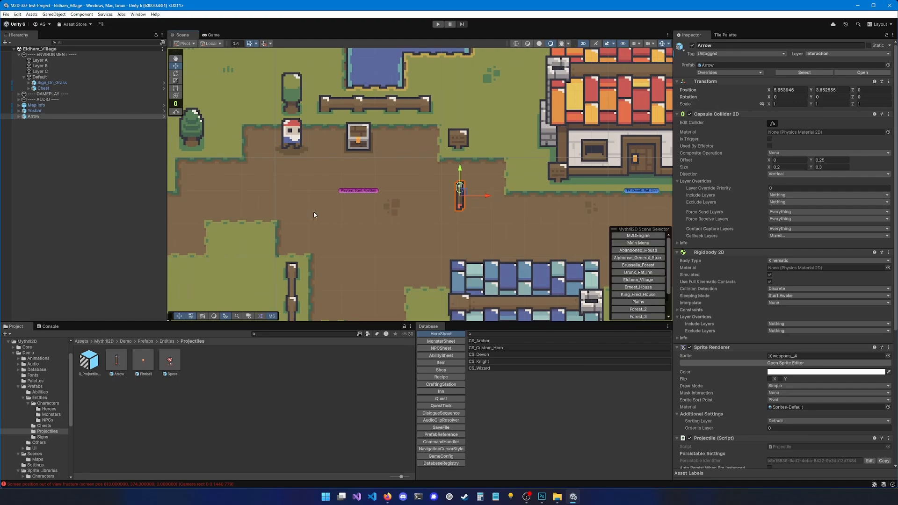
{"action": "middle_click_drag", "start_coordinate": [313, 215], "coordinate": [348, 209]}
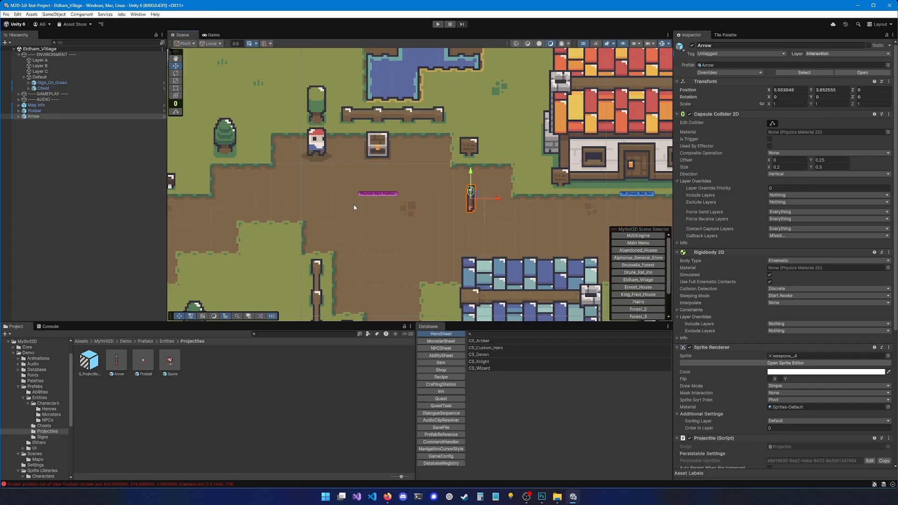
{"action": "scroll", "coordinate": [812, 315], "scroll_direction": "down", "scroll_amount": 5}
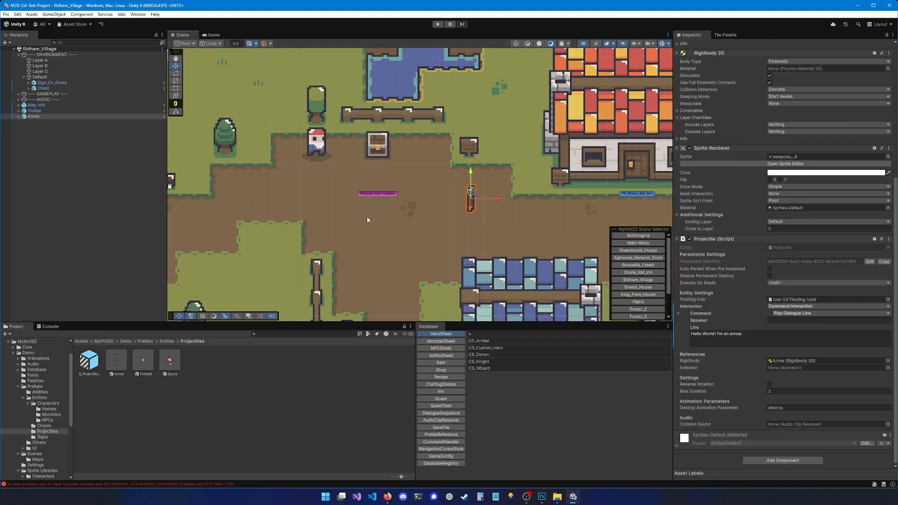
Select the Sign_On_Grass object above the arrow and examine its Command Trigger component
{"action": "middle_click_drag", "start_coordinate": [372, 212], "coordinate": [306, 253]}
{"action": "left_click", "coordinate": [402, 192]}
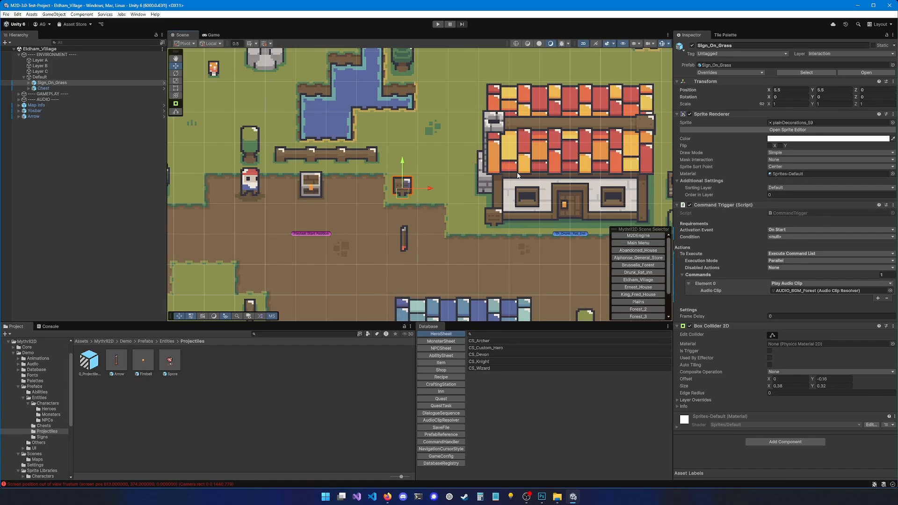
{"action": "middle_click_drag", "start_coordinate": [400, 195], "coordinate": [422, 184]}
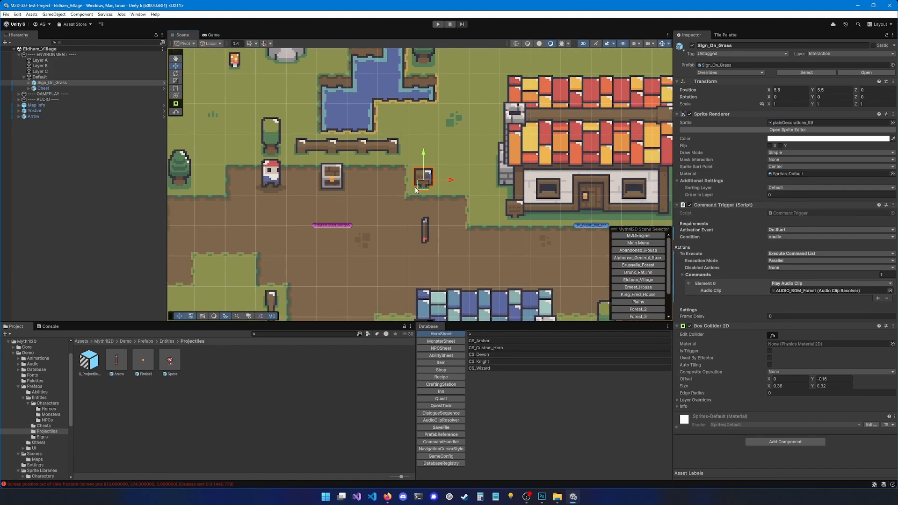